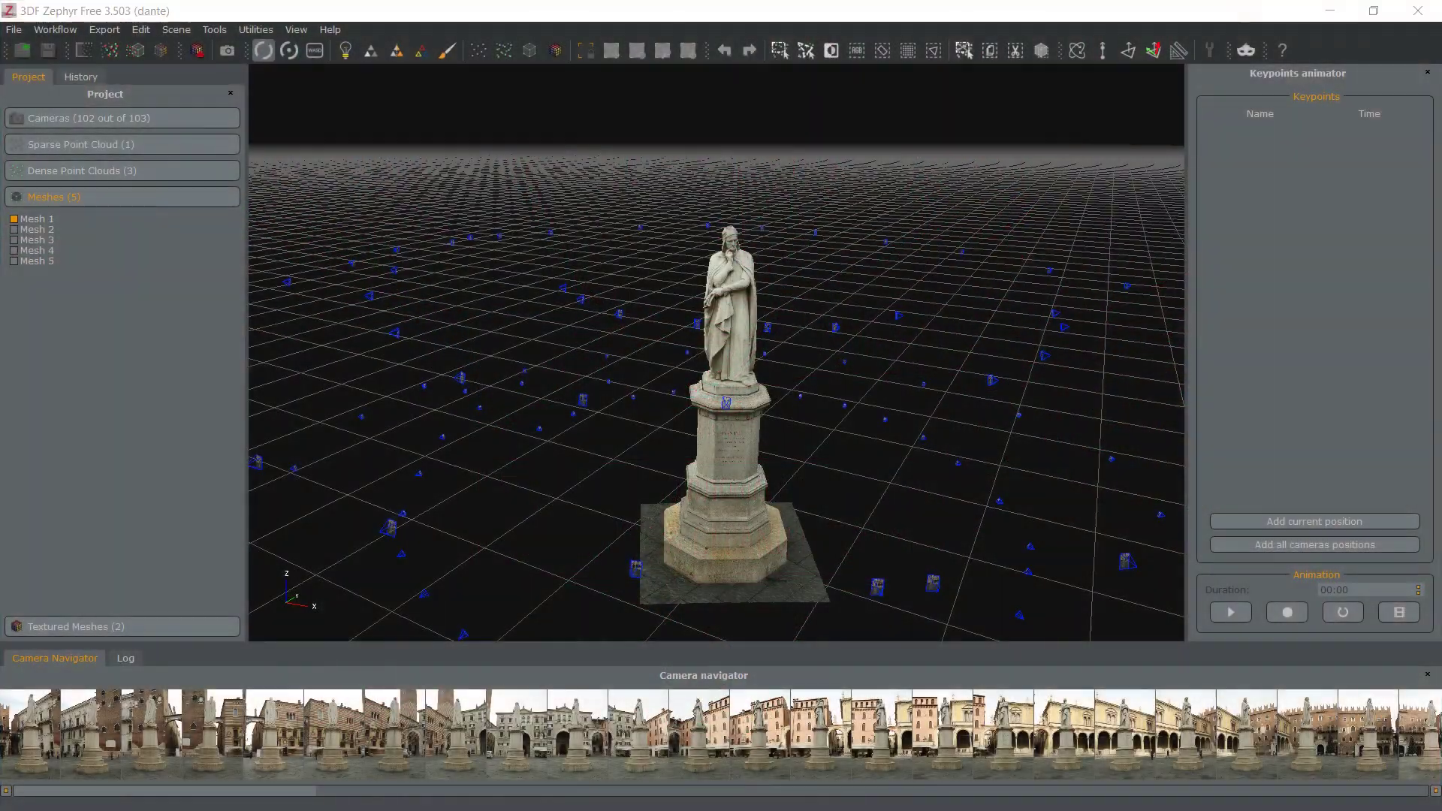
# Display the dense point cloud "Nuvola di punti densa 1" in the viewport in place of the mesh
pyautogui.moveTo(869, 499)
pyautogui.mouseDown()
pyautogui.moveTo(898, 451)
pyautogui.moveTo(804, 421)
pyautogui.moveTo(744, 425)
pyautogui.moveTo(747, 442)
pyautogui.moveTo(795, 443)
pyautogui.moveTo(897, 429)
pyautogui.mouseUp()
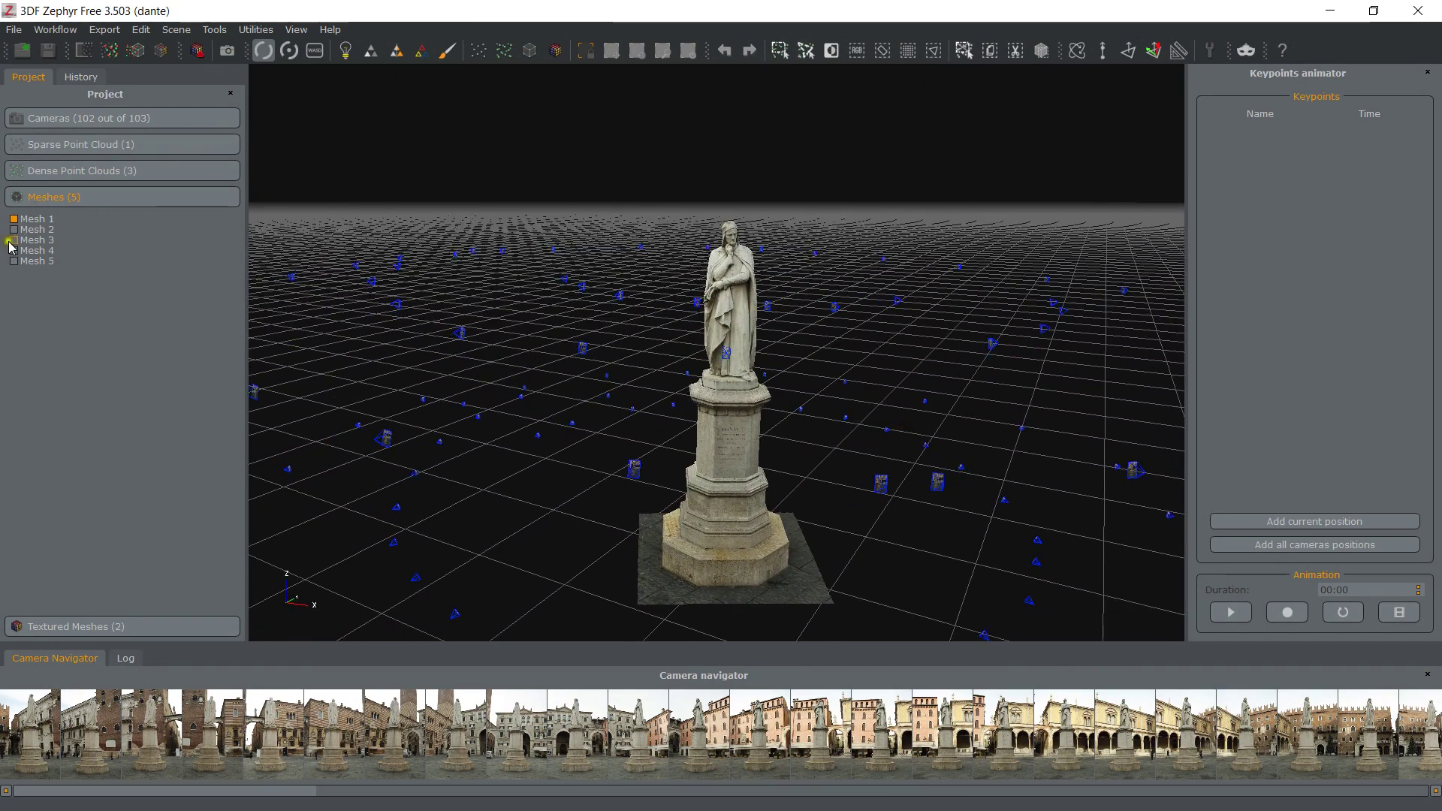
pyautogui.click(131, 173)
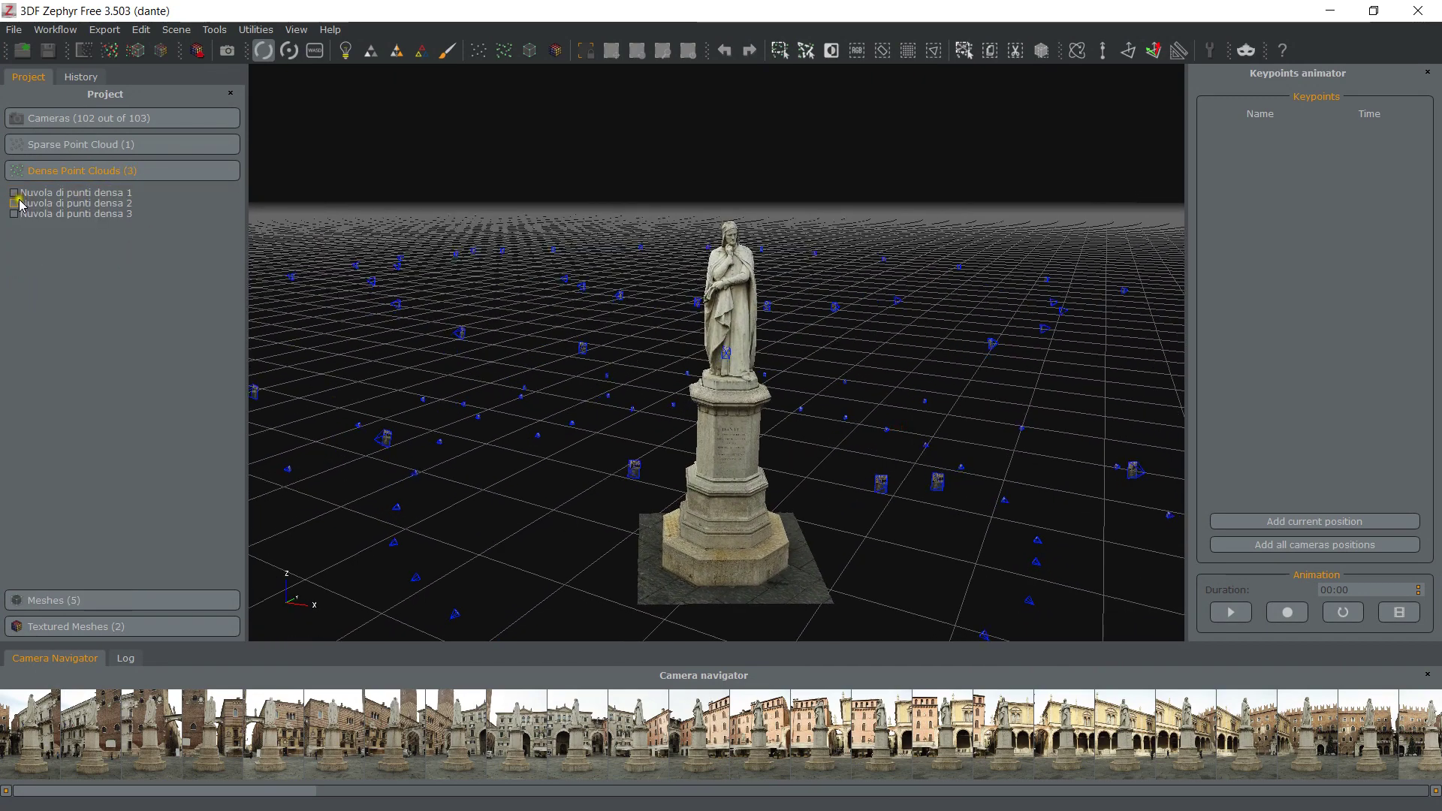
pyautogui.click(14, 193)
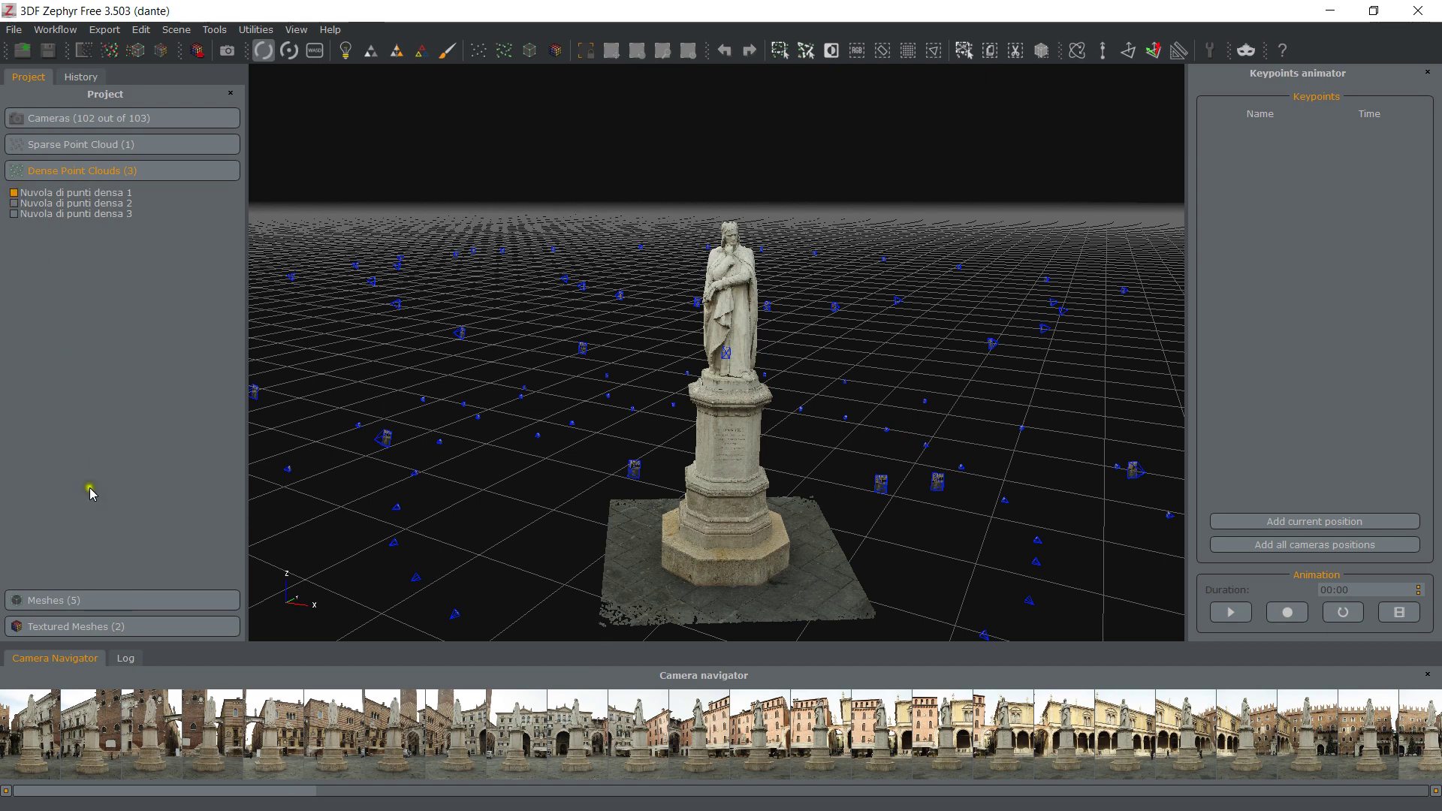
# Display Mesh 5, Mesh 1, Mesh 4, Mesh 3 and Mesh 2 one after another to compare the reconstructions
pyautogui.click(94, 599)
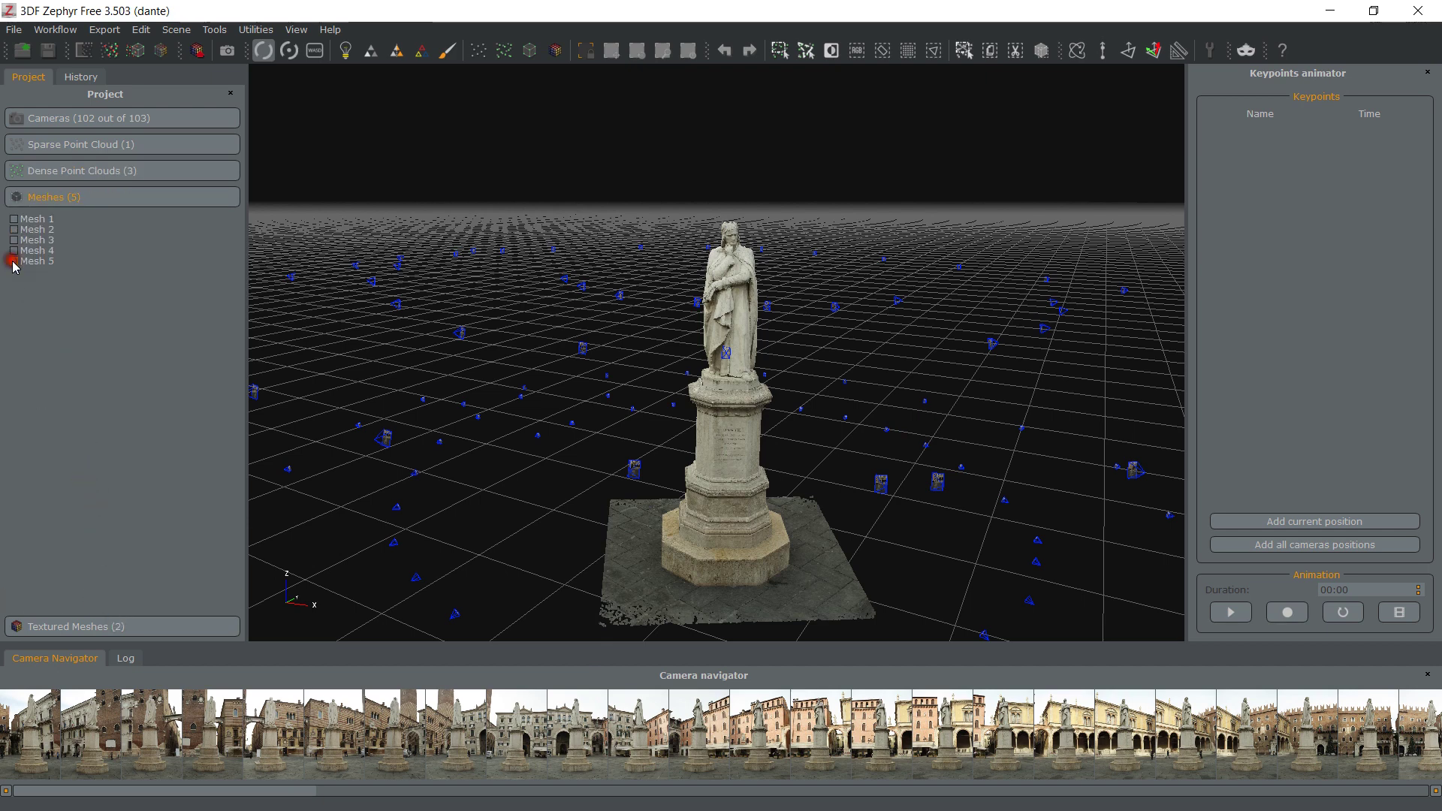
pyautogui.click(14, 262)
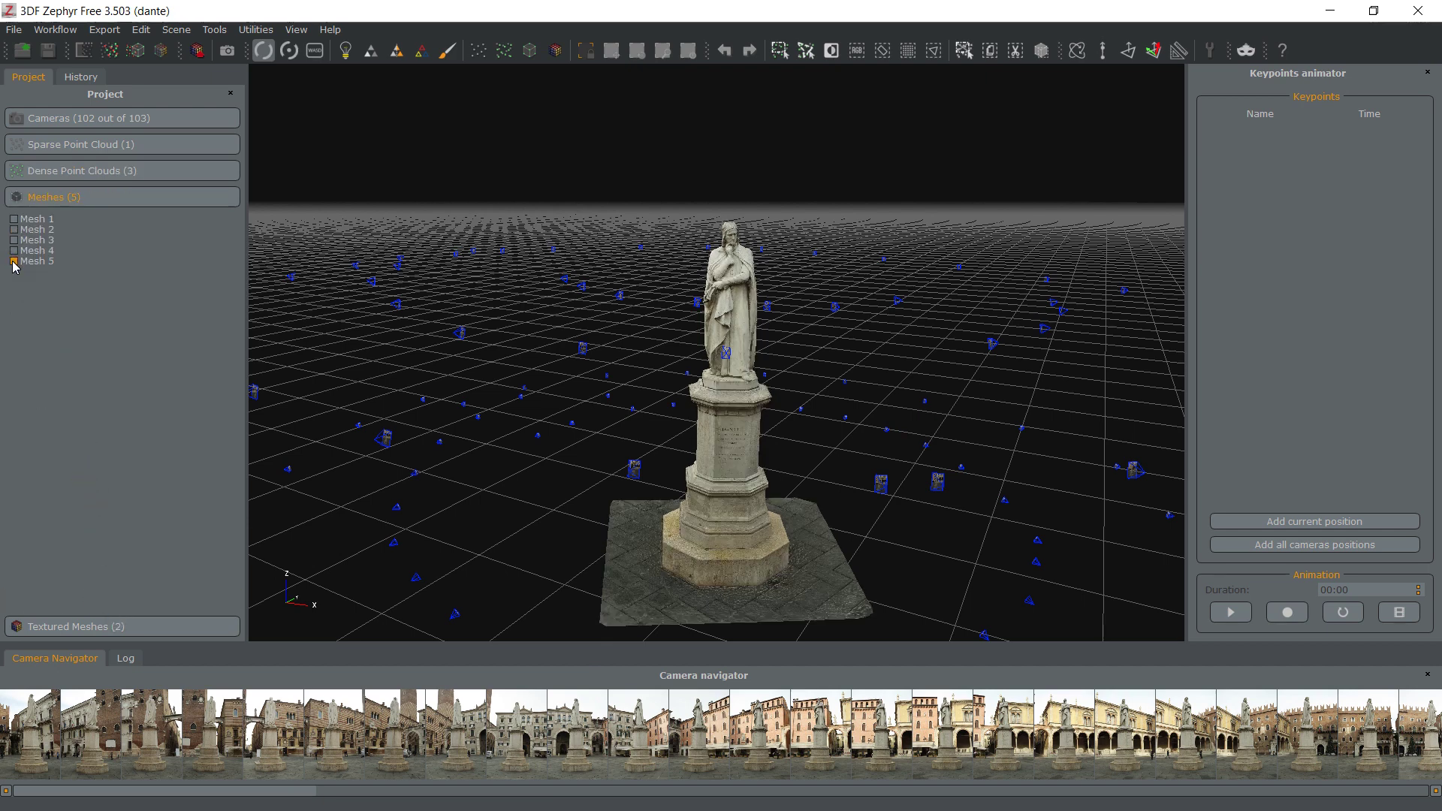
pyautogui.click(14, 219)
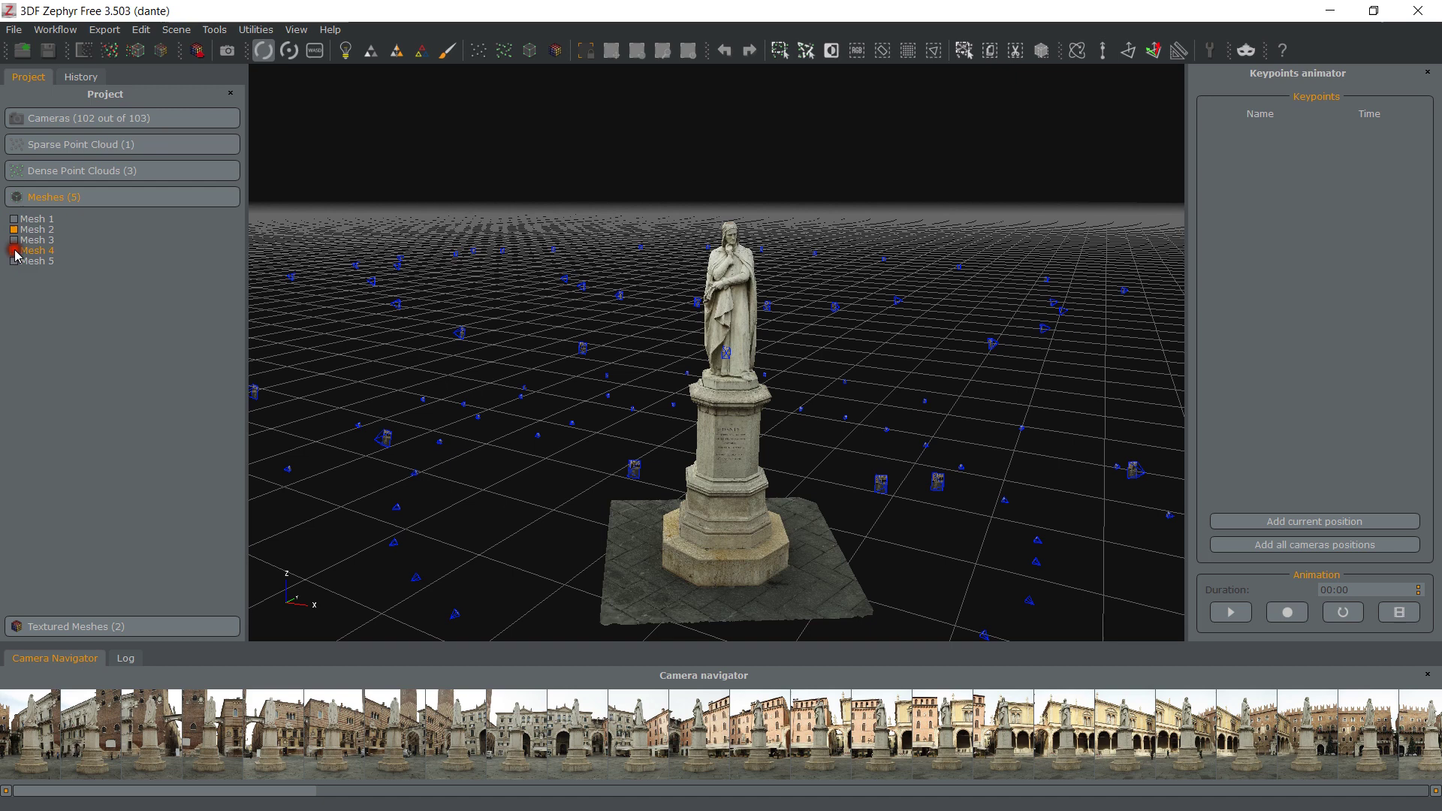
pyautogui.click(13, 252)
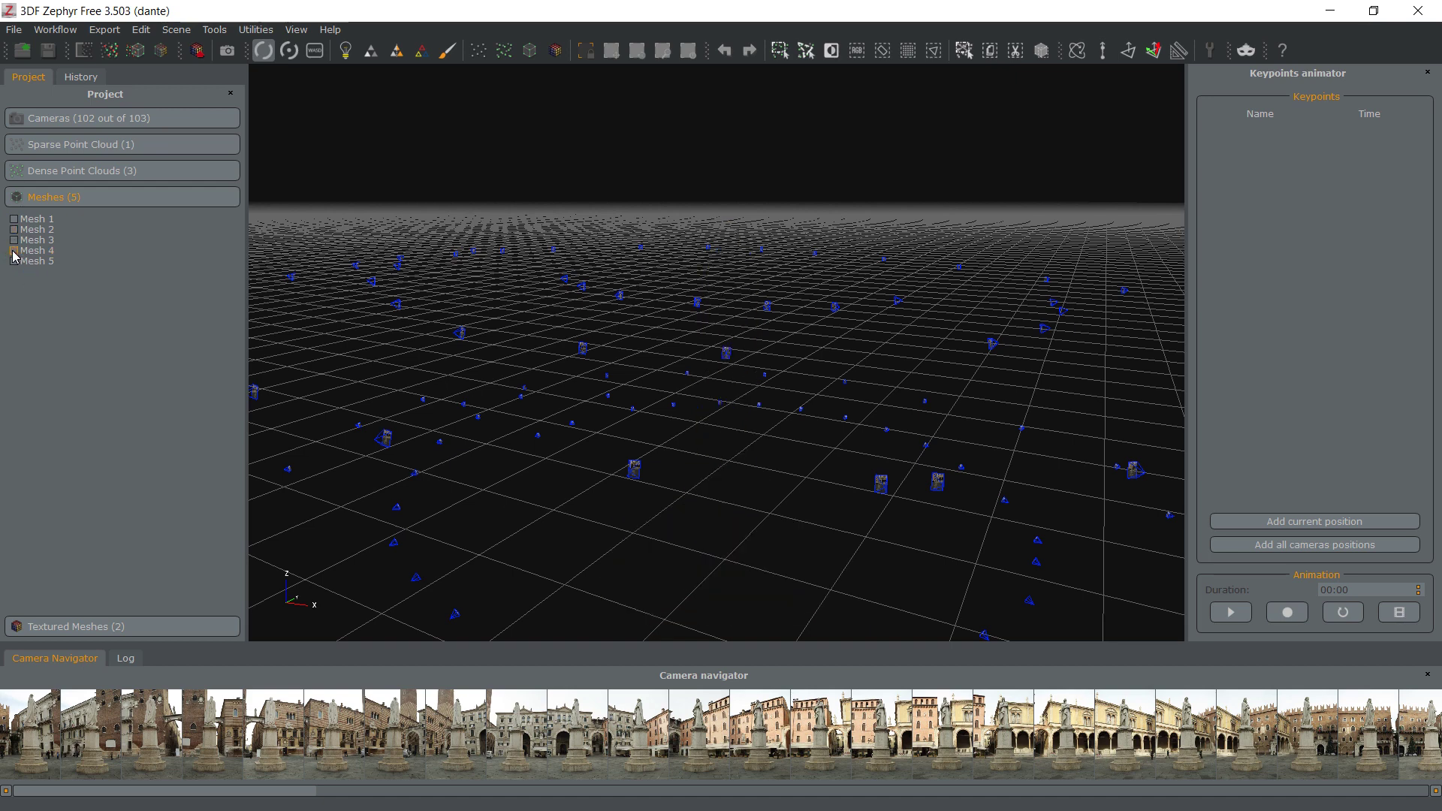
pyautogui.click(14, 240)
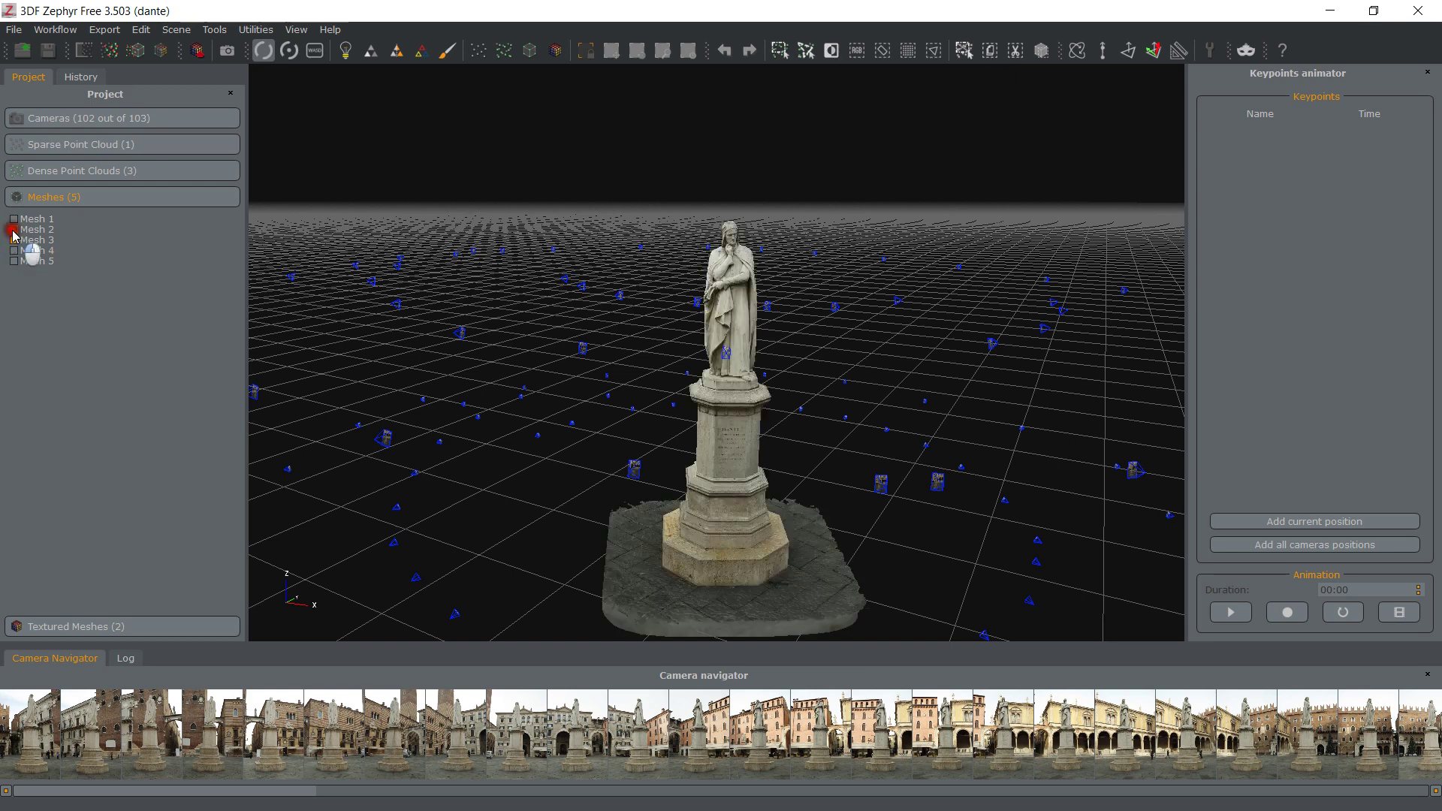
pyautogui.click(13, 230)
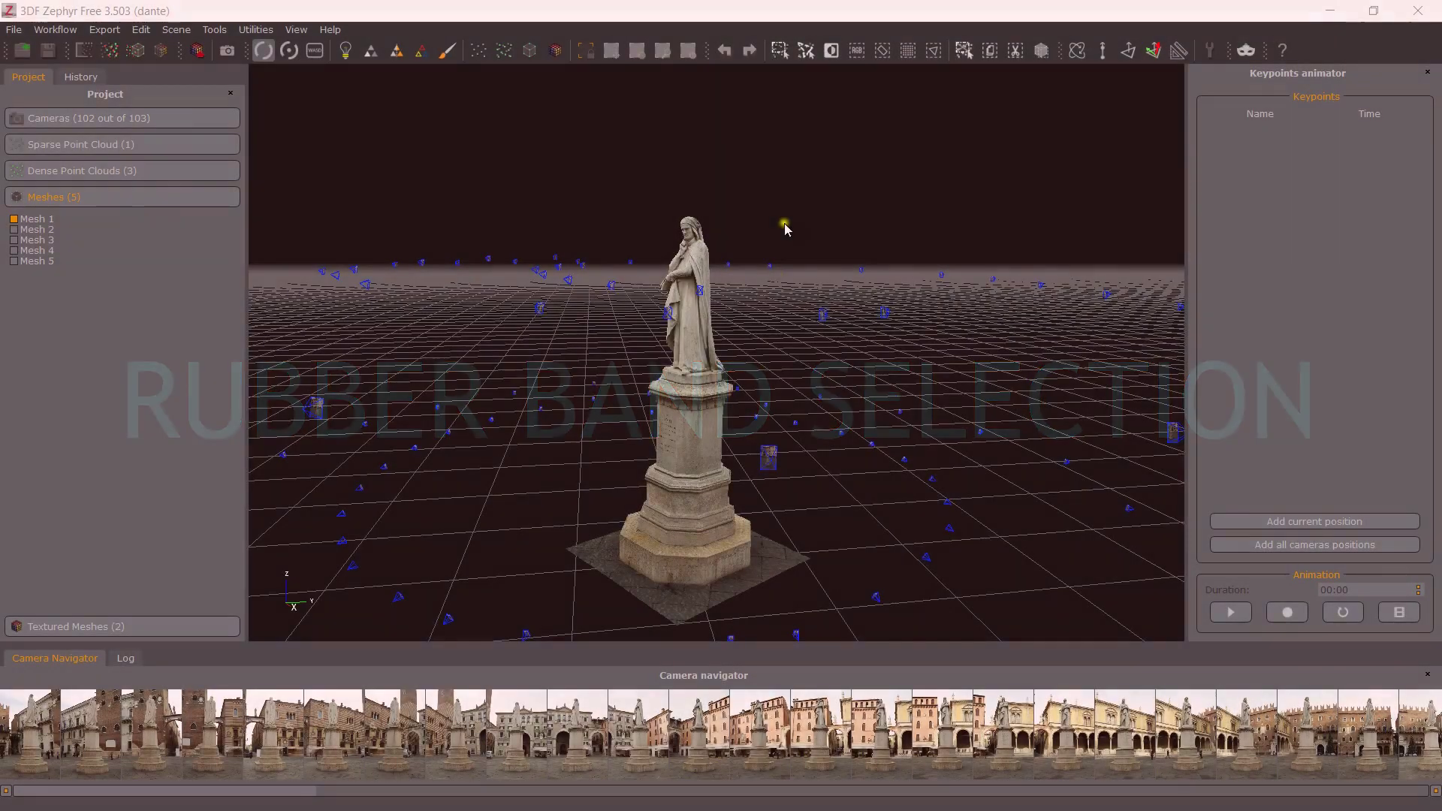
# Select the statue figure above the pedestal on Mesh 1 with Rubber band selection
pyautogui.moveTo(826, 428); pyautogui.dragTo(858, 459)
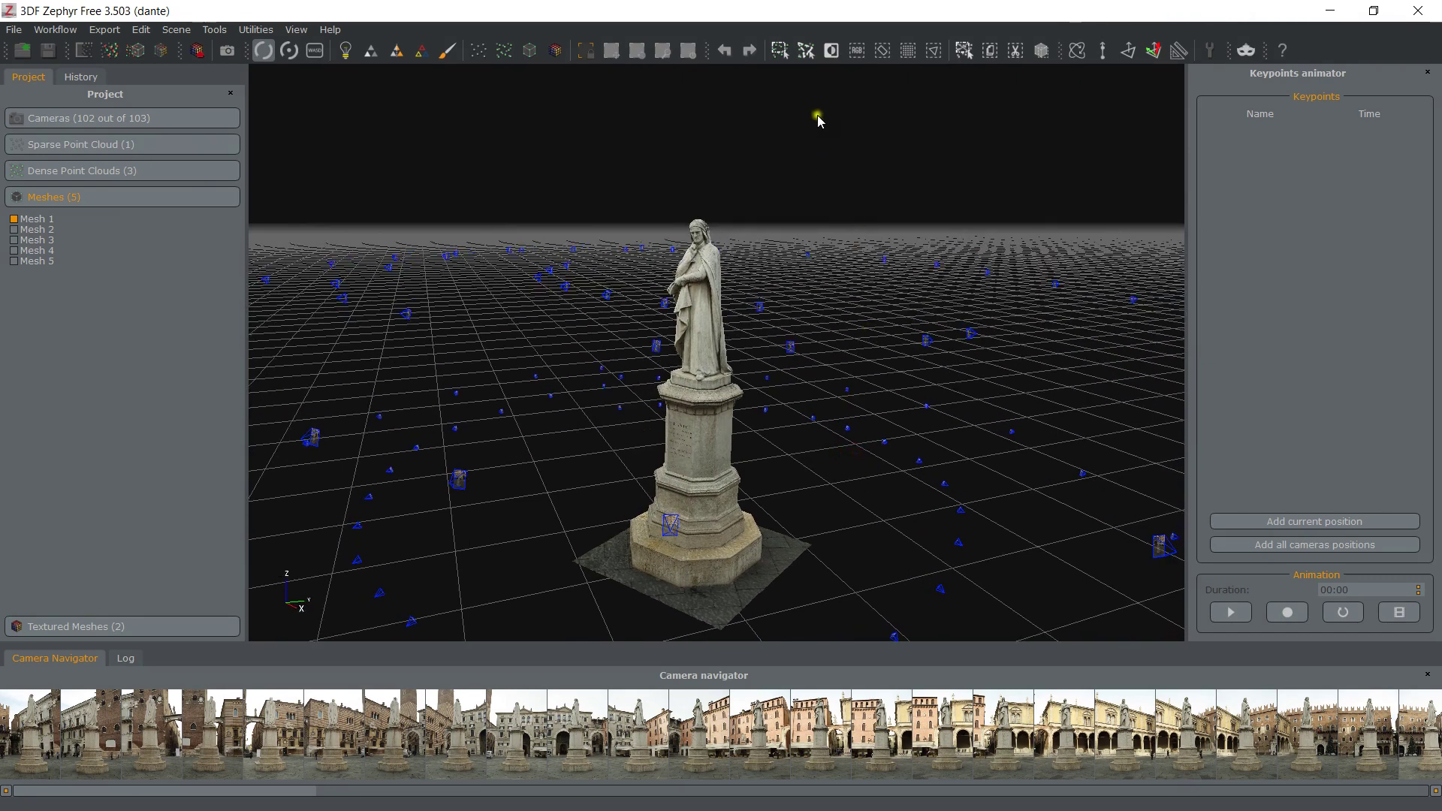
pyautogui.click(778, 50)
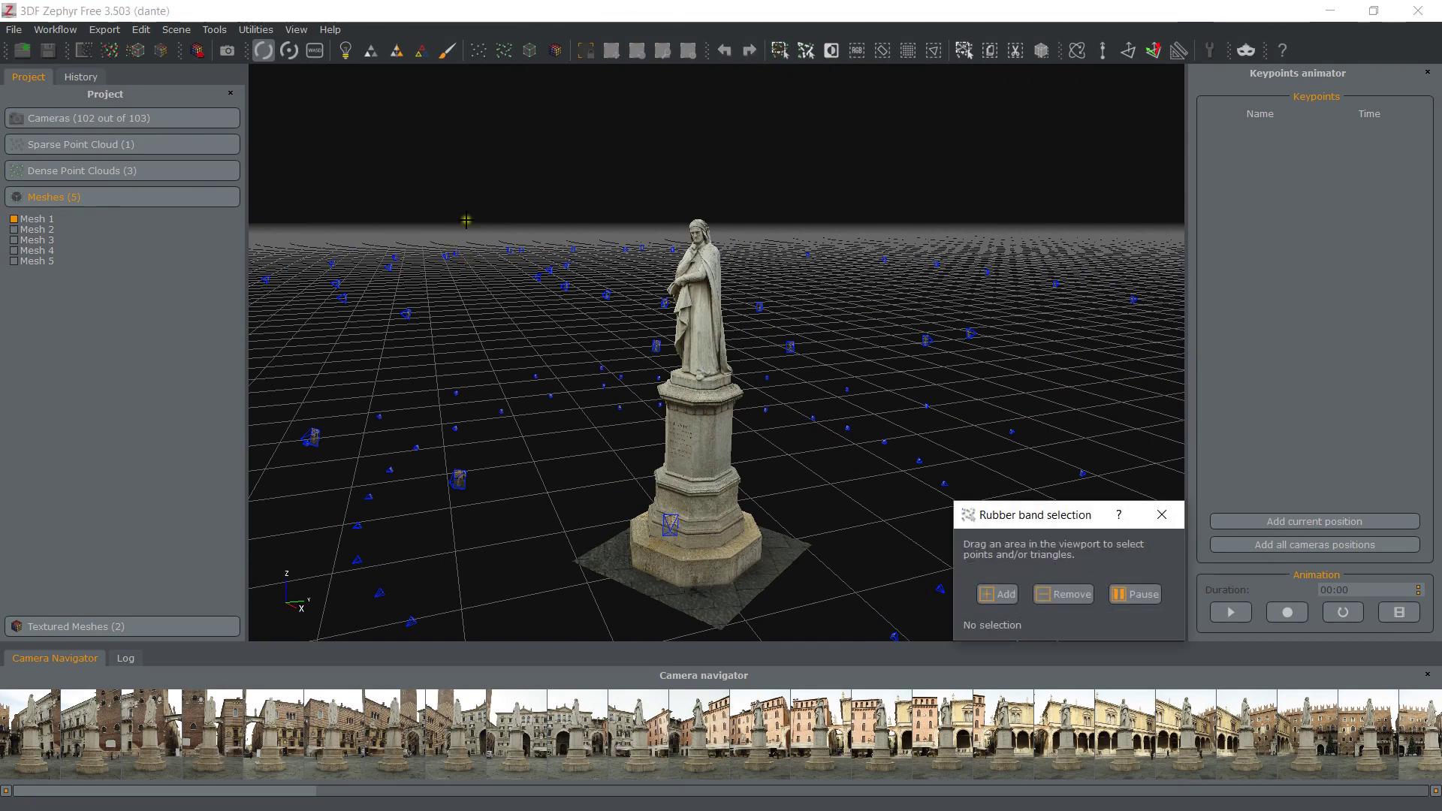
pyautogui.moveTo(509, 210); pyautogui.dragTo(787, 384)
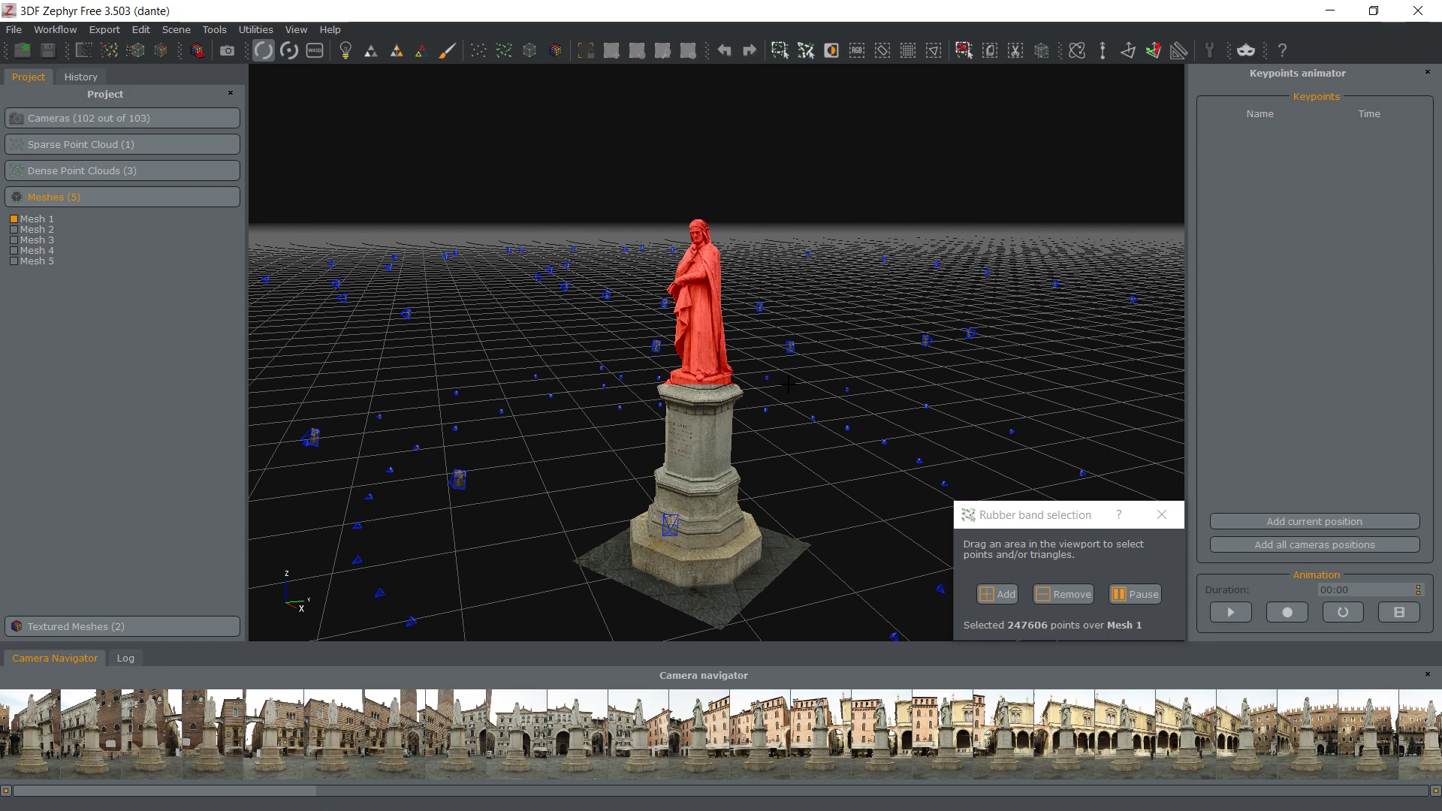
# Add two rectangular areas of the pedestal to the selection and remove a patch of the robe's lower part from it
pyautogui.click(995, 594)
pyautogui.moveTo(627, 485); pyautogui.dragTo(672, 524)
pyautogui.moveTo(666, 429); pyautogui.dragTo(706, 466)
pyautogui.click(1053, 601)
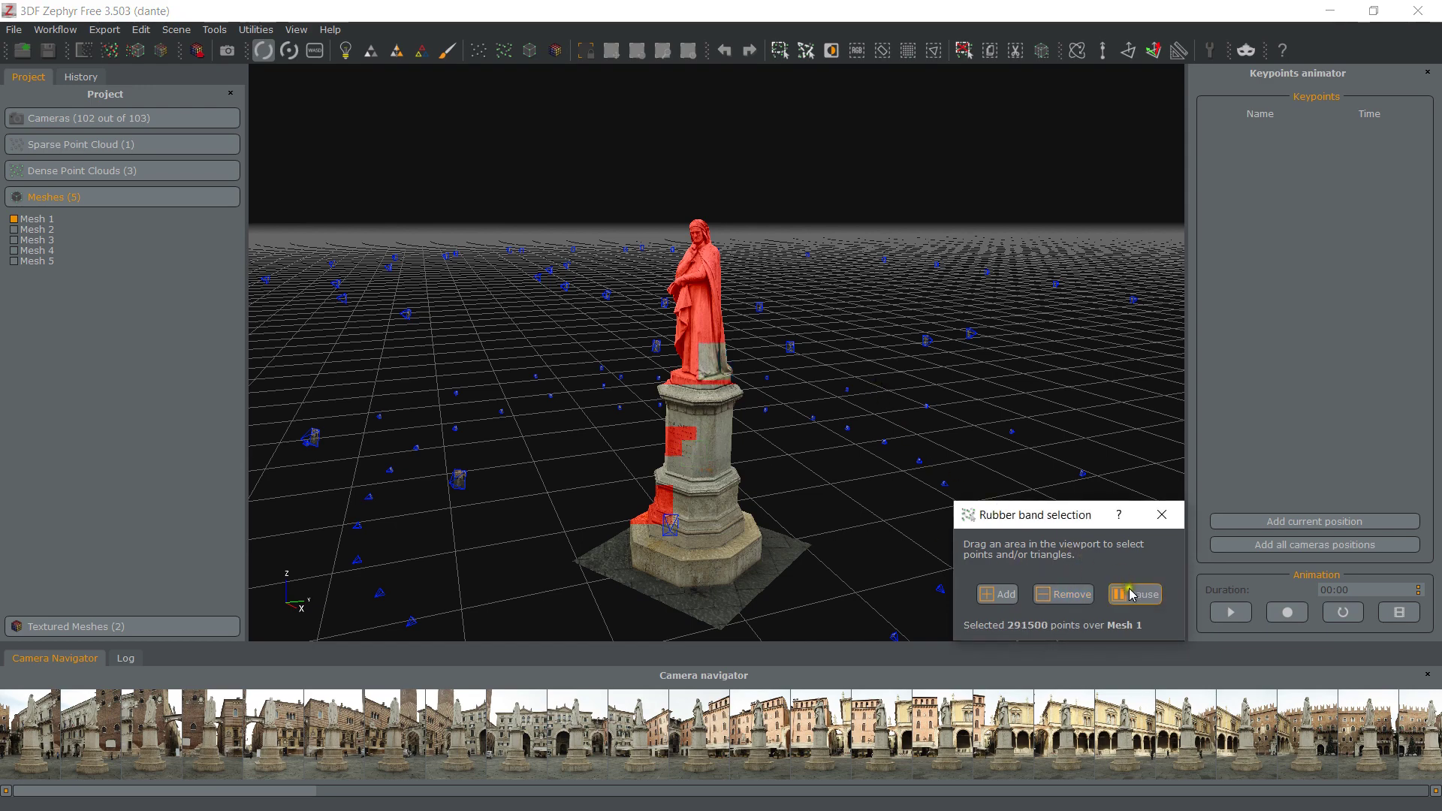
# Pause the rubber band selection to view the statue from another side, resume it and mark the figure with the upper pedestal
pyautogui.click(1132, 594)
pyautogui.moveTo(862, 503); pyautogui.dragTo(1057, 514)
pyautogui.click(1109, 595)
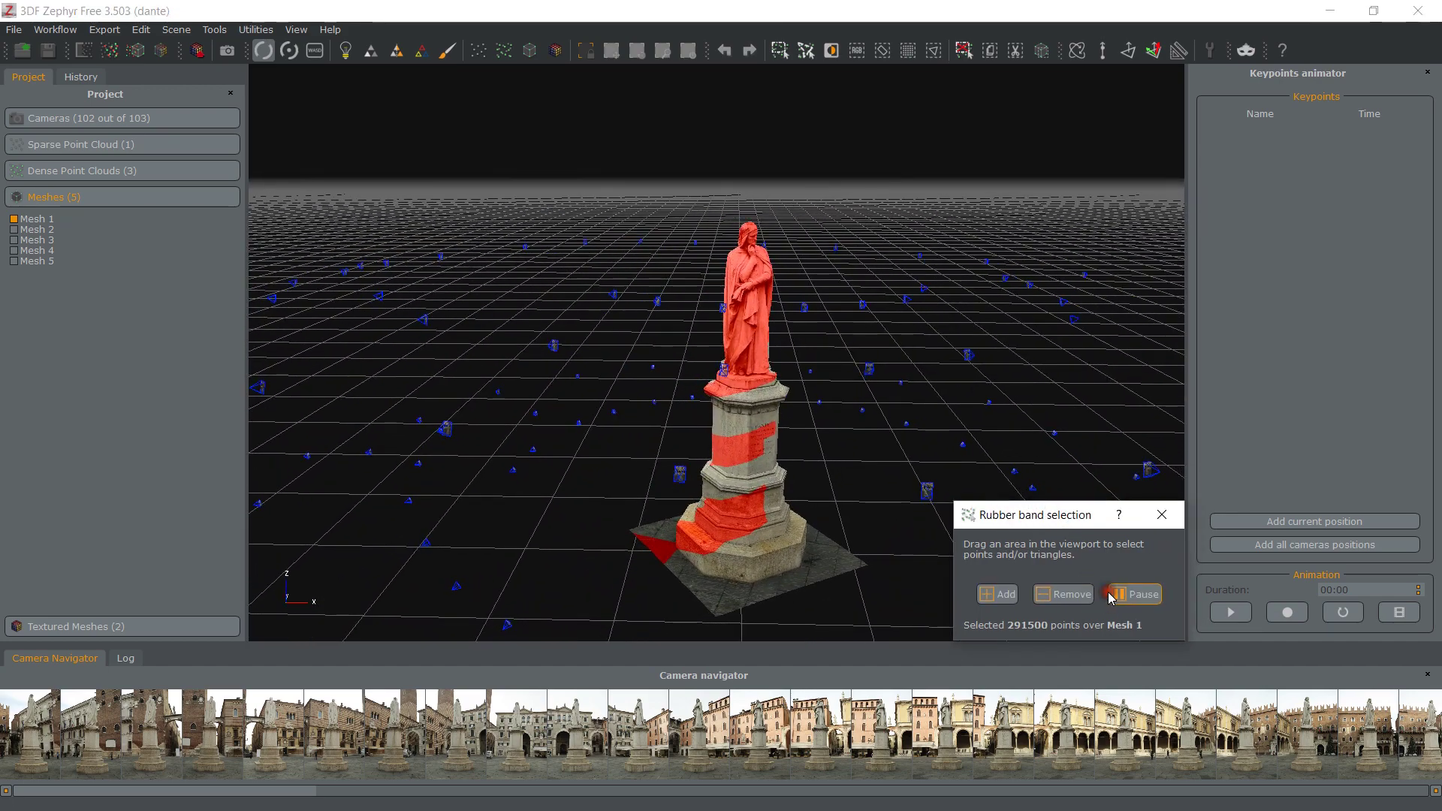
pyautogui.moveTo(593, 216); pyautogui.dragTo(843, 451)
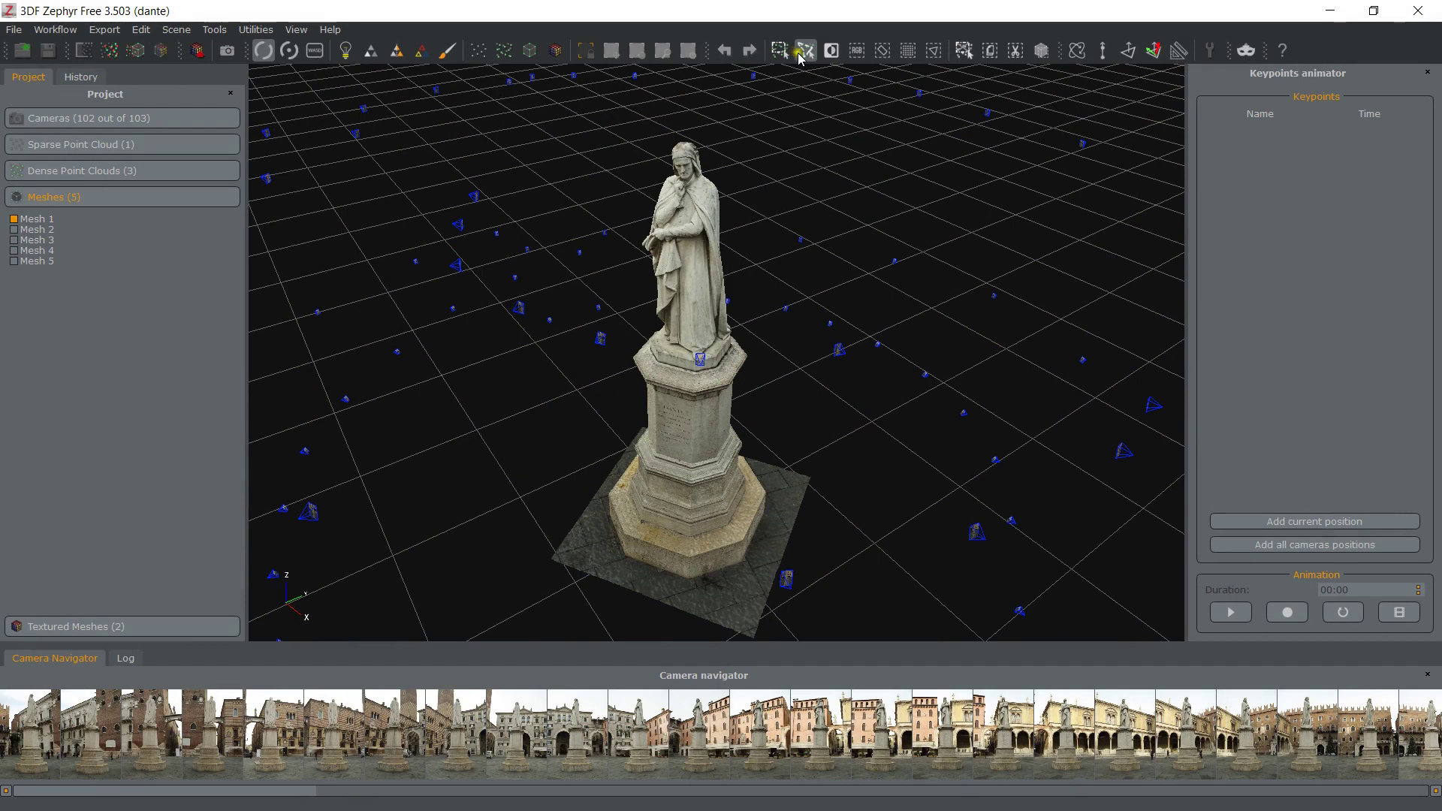
# Outline the paving in front of the pedestal's octagonal base with Polygon selection and close the polygon to select it
pyautogui.click(801, 58)
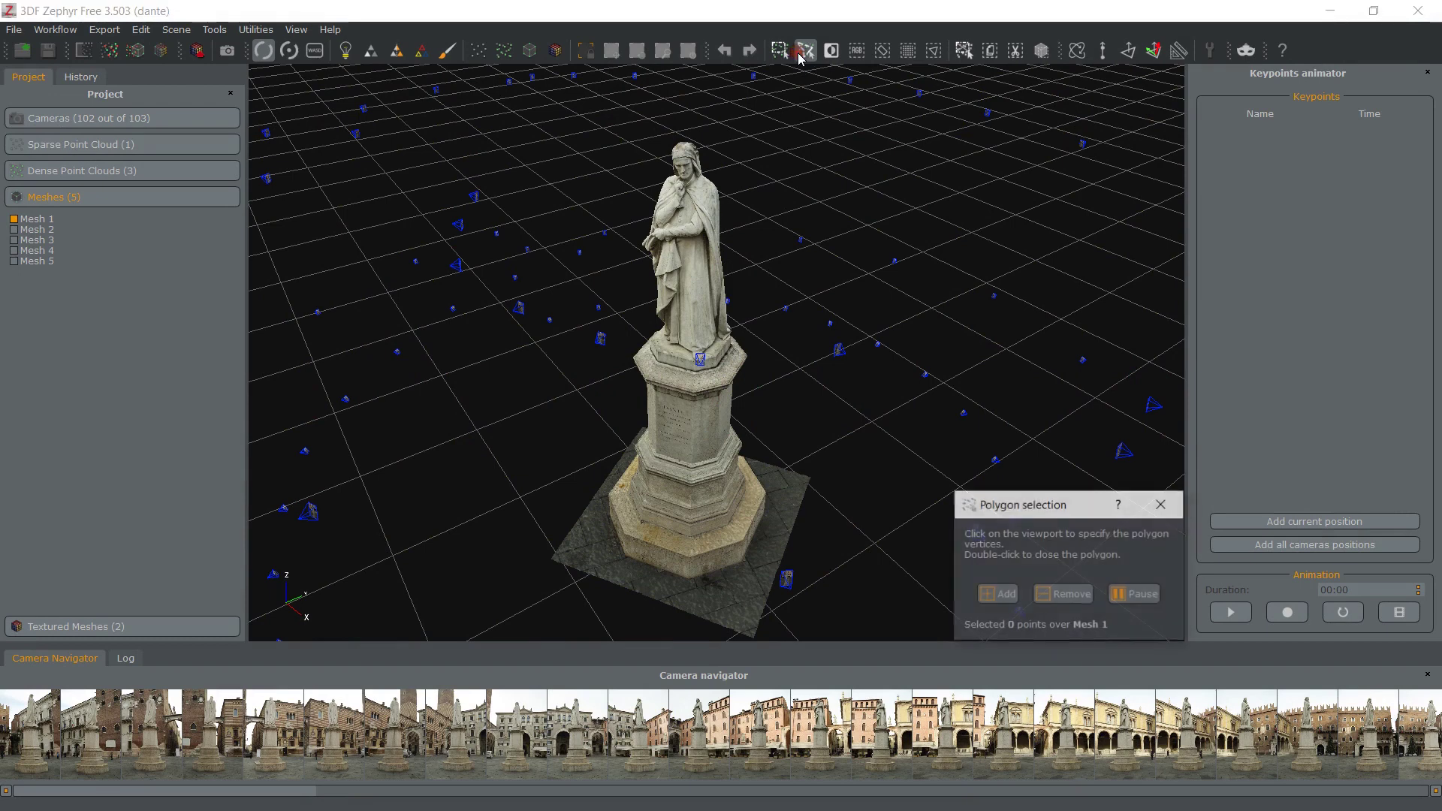
pyautogui.scroll(5, 881, 174)
pyautogui.click(426, 291)
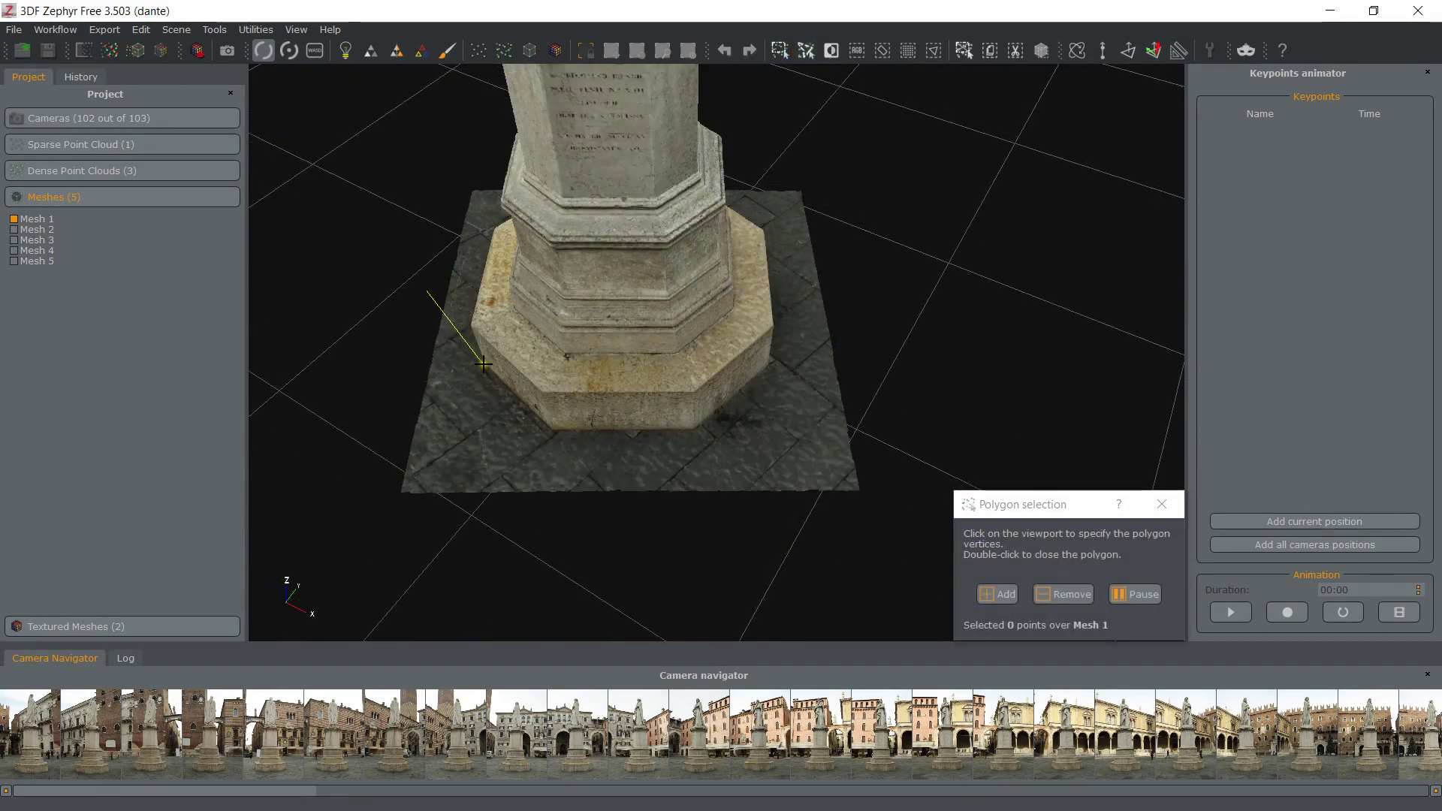
pyautogui.click(758, 376)
pyautogui.click(903, 359)
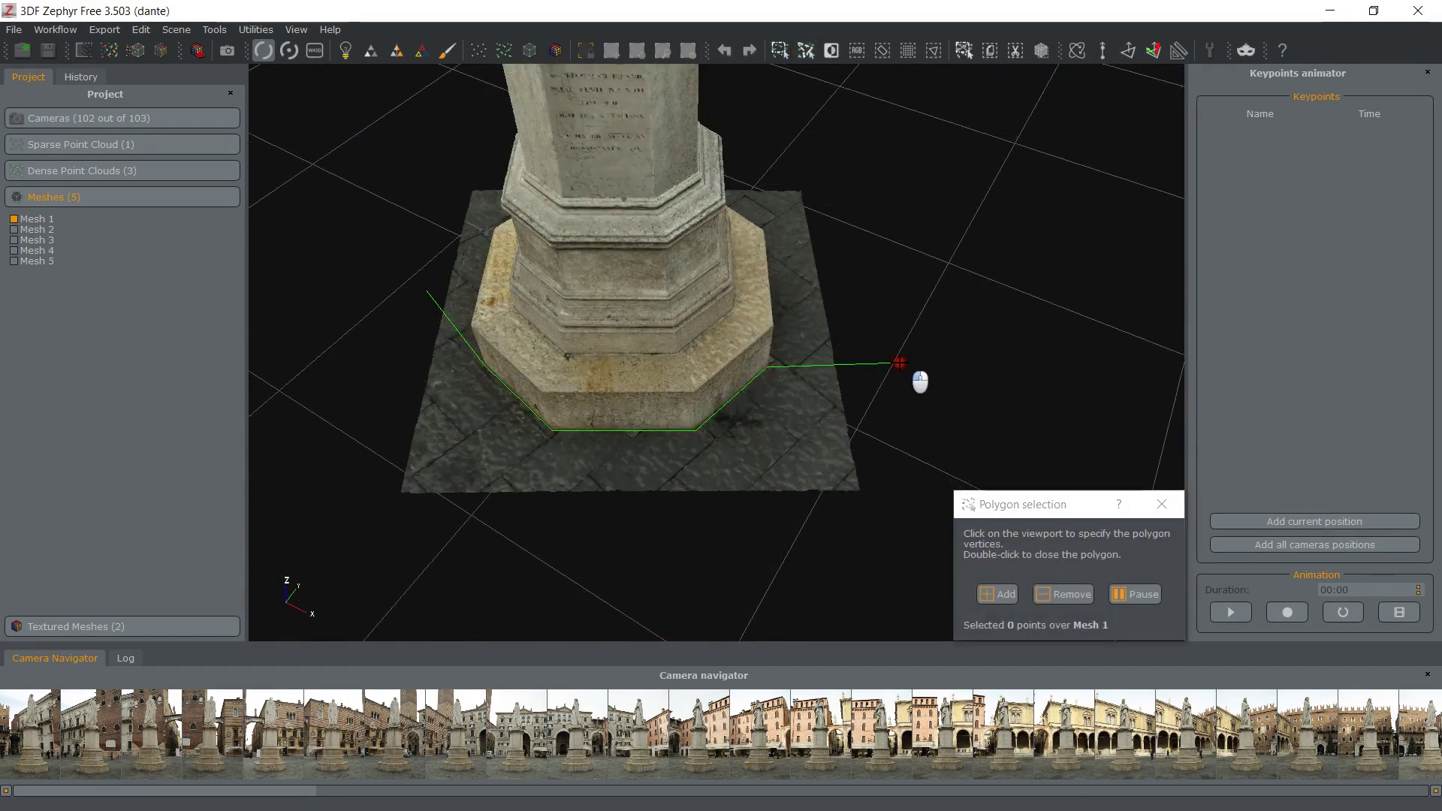
pyautogui.click(886, 560)
pyautogui.click(336, 523)
pyautogui.doubleClick(435, 306)
# Extend the selection on Mesh 1 to the whole ground slab around the pedestal
pyautogui.click(1135, 594)
pyautogui.moveTo(969, 443); pyautogui.dragTo(939, 331)
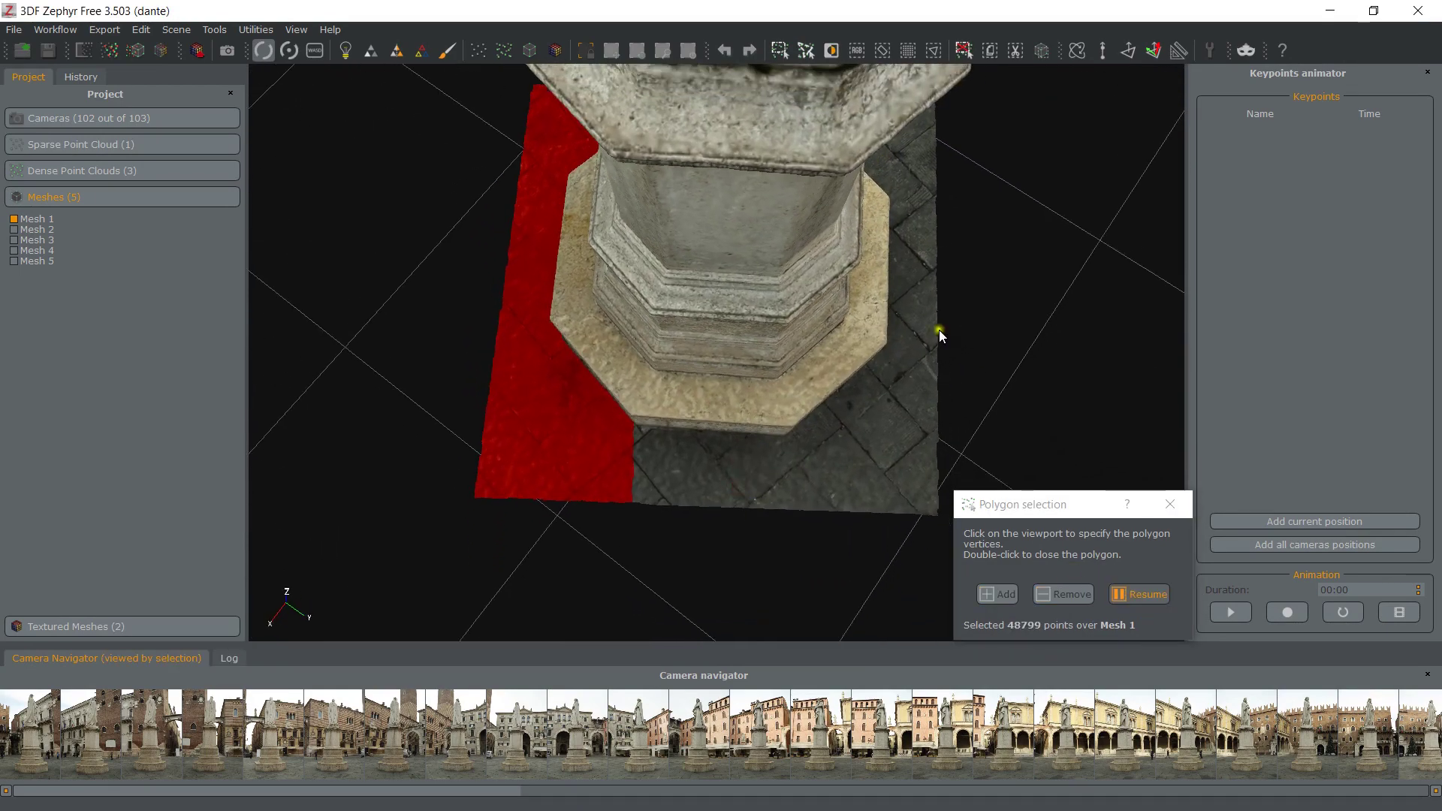
pyautogui.click(780, 50)
pyautogui.moveTo(608, 452); pyautogui.dragTo(701, 389)
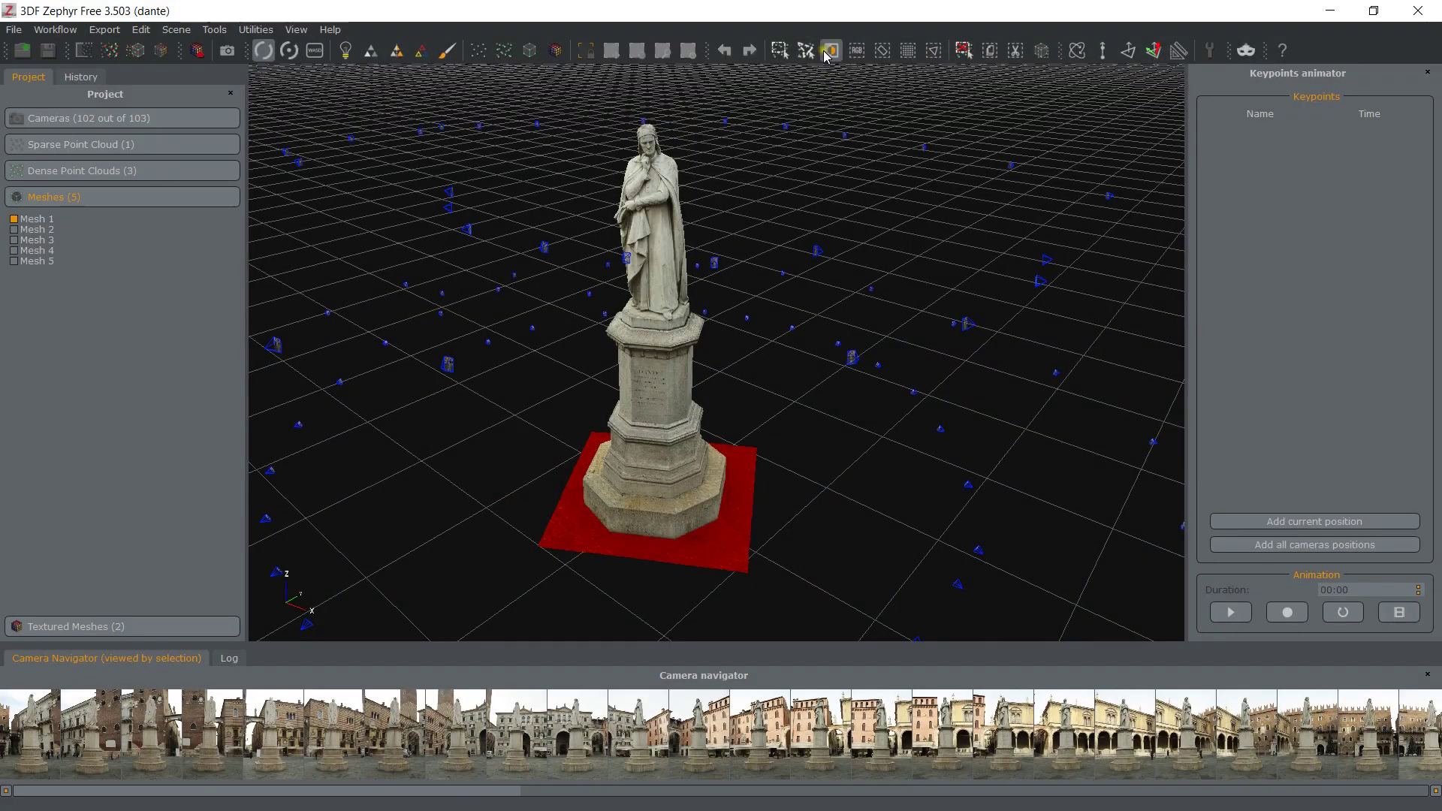
# Try inverting the selection and deleting the selected ground slab around the pedestal
pyautogui.click(827, 56)
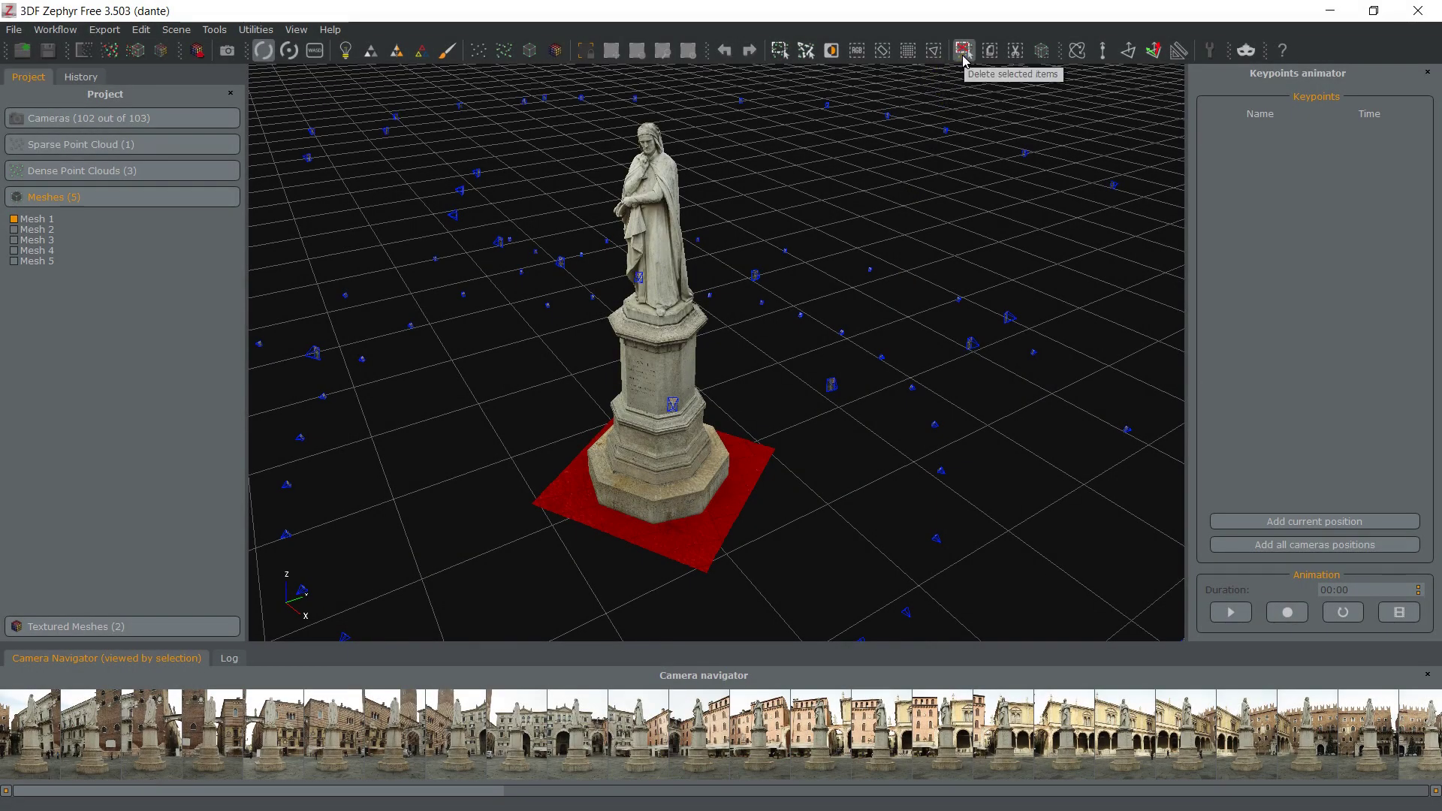
pyautogui.click(964, 57)
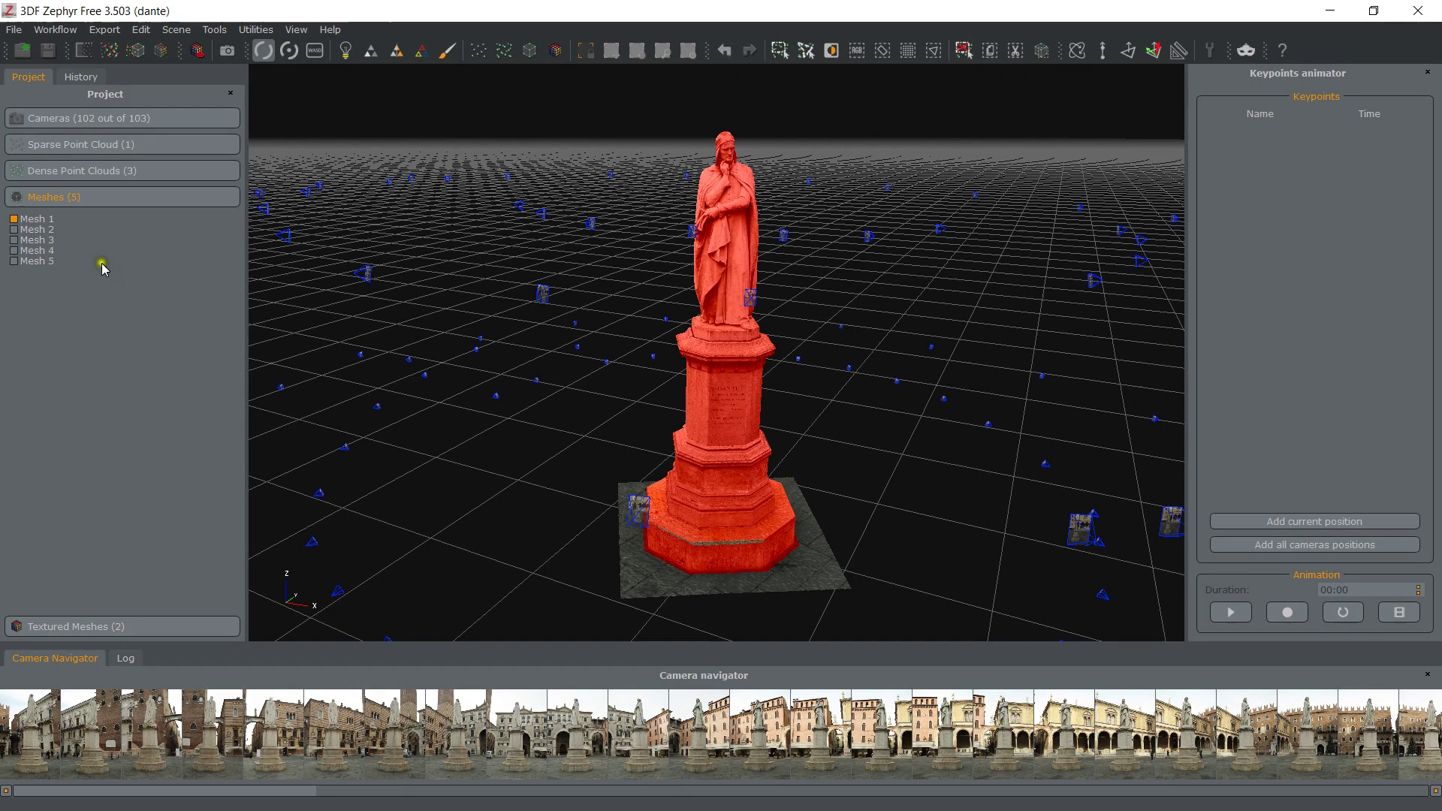
# Create a new object via cut from the selected statue and pedestal of Mesh 1
pyautogui.click(997, 56)
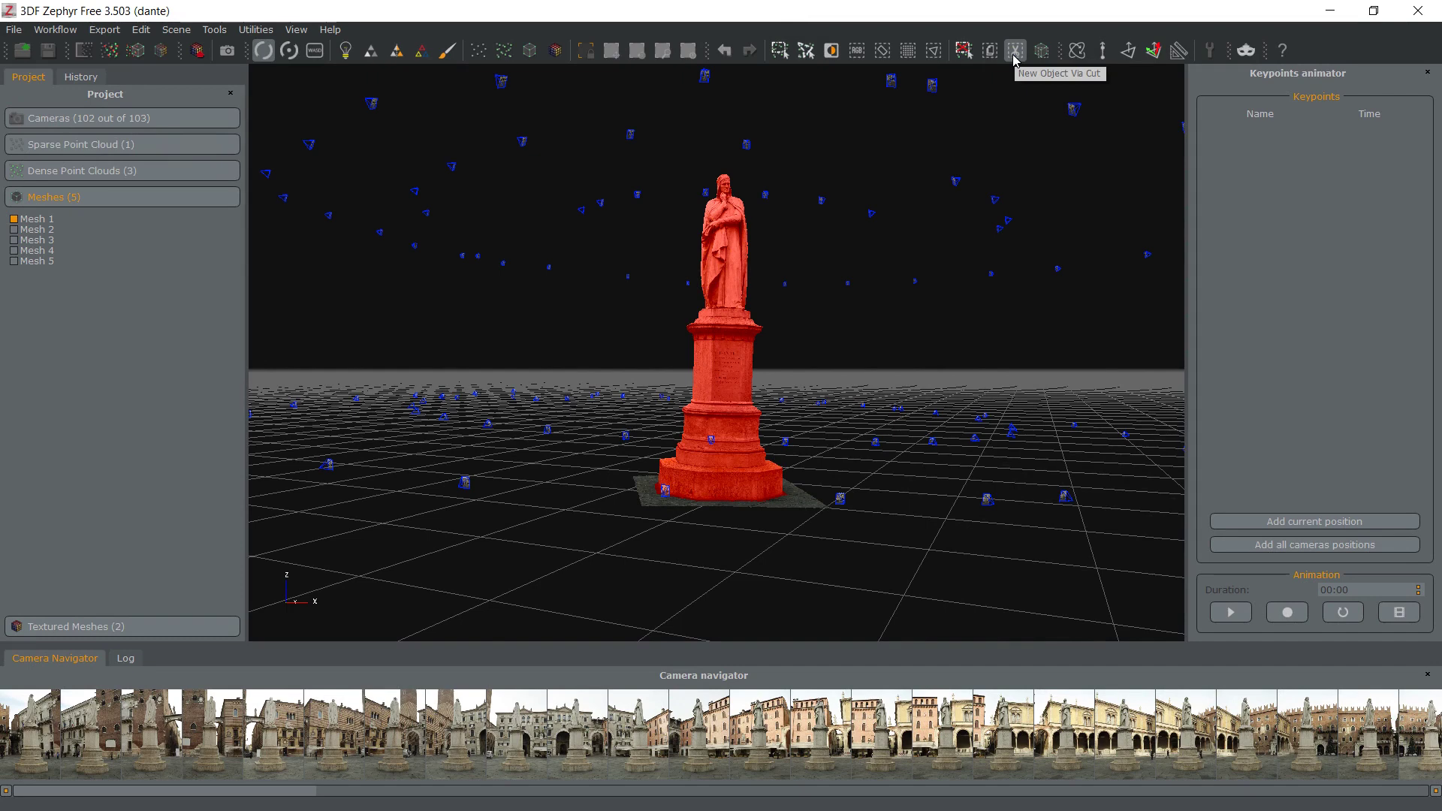
pyautogui.click(1013, 57)
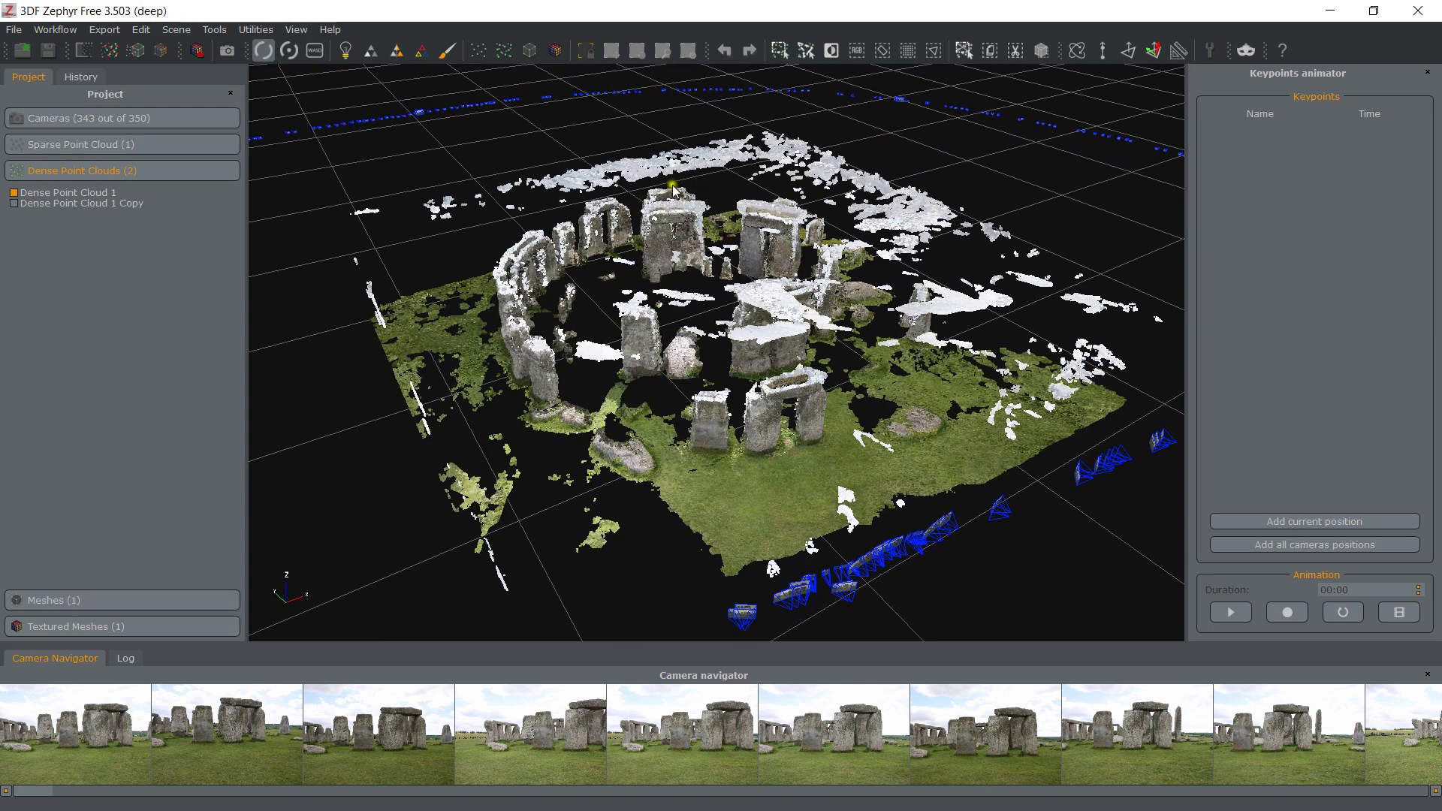
# Select points of Dense Point Cloud 1 by colour, picking the whitish tone of the stray points above the stones from the scene
pyautogui.moveTo(826, 192); pyautogui.dragTo(729, 88)
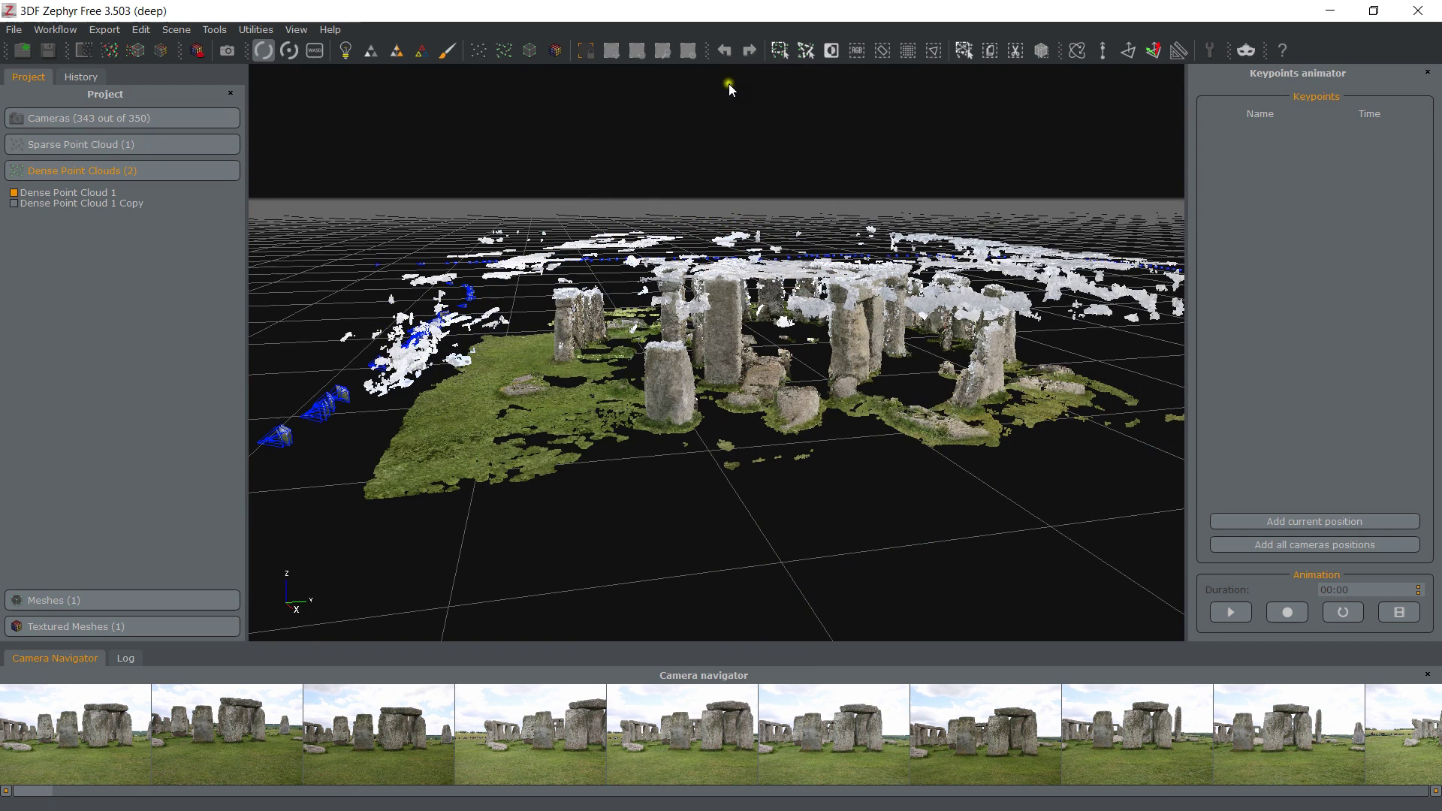
pyautogui.click(858, 51)
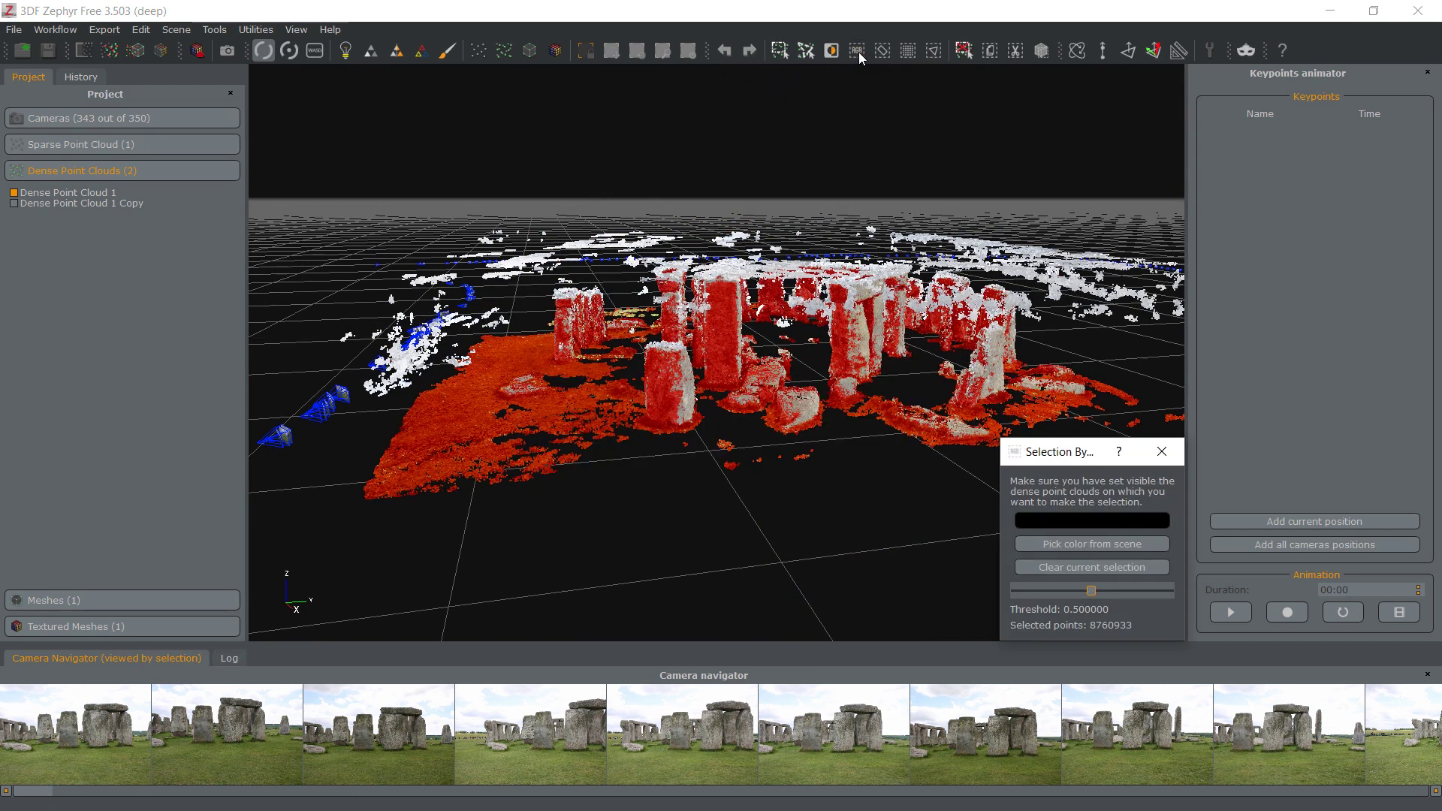
pyautogui.click(1059, 522)
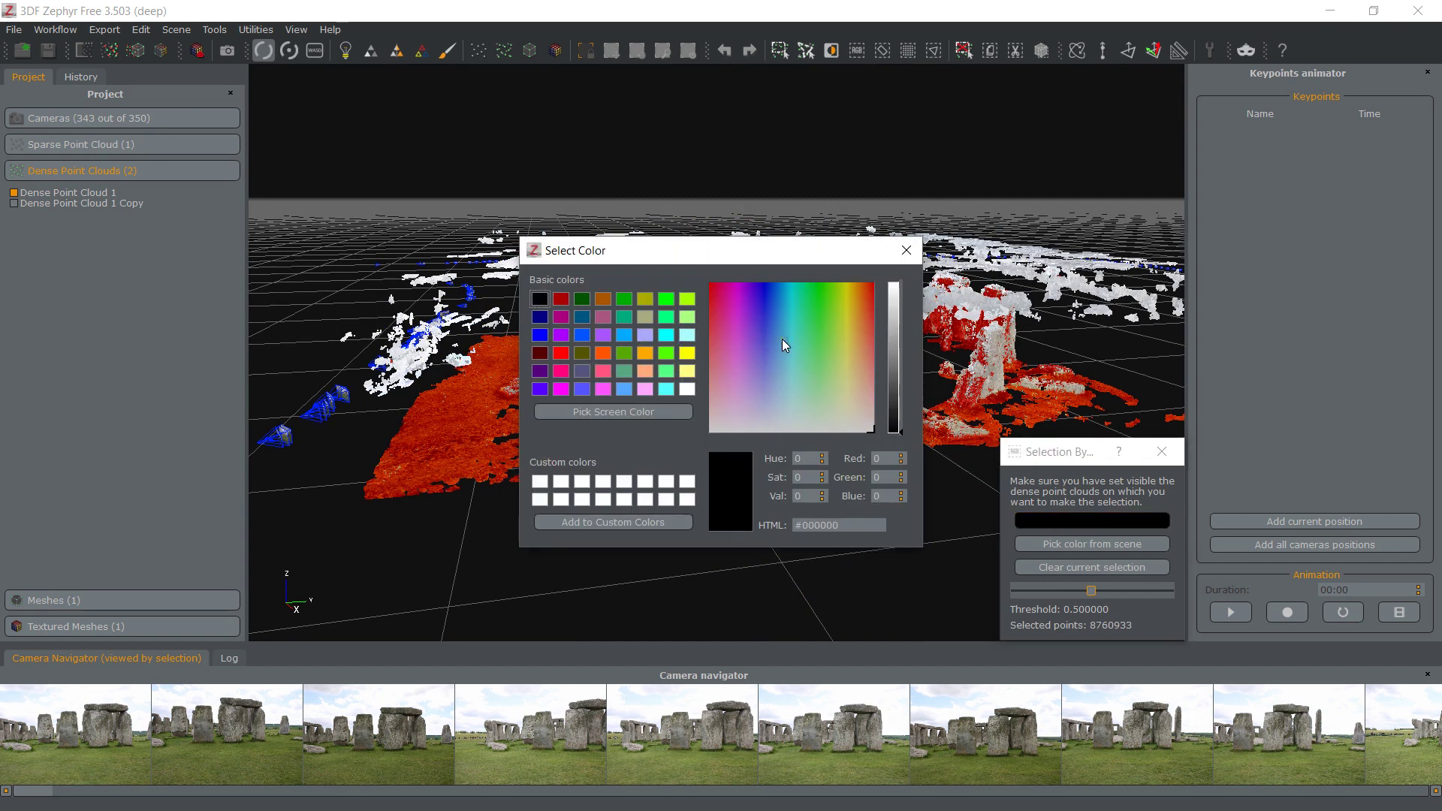
pyautogui.click(906, 250)
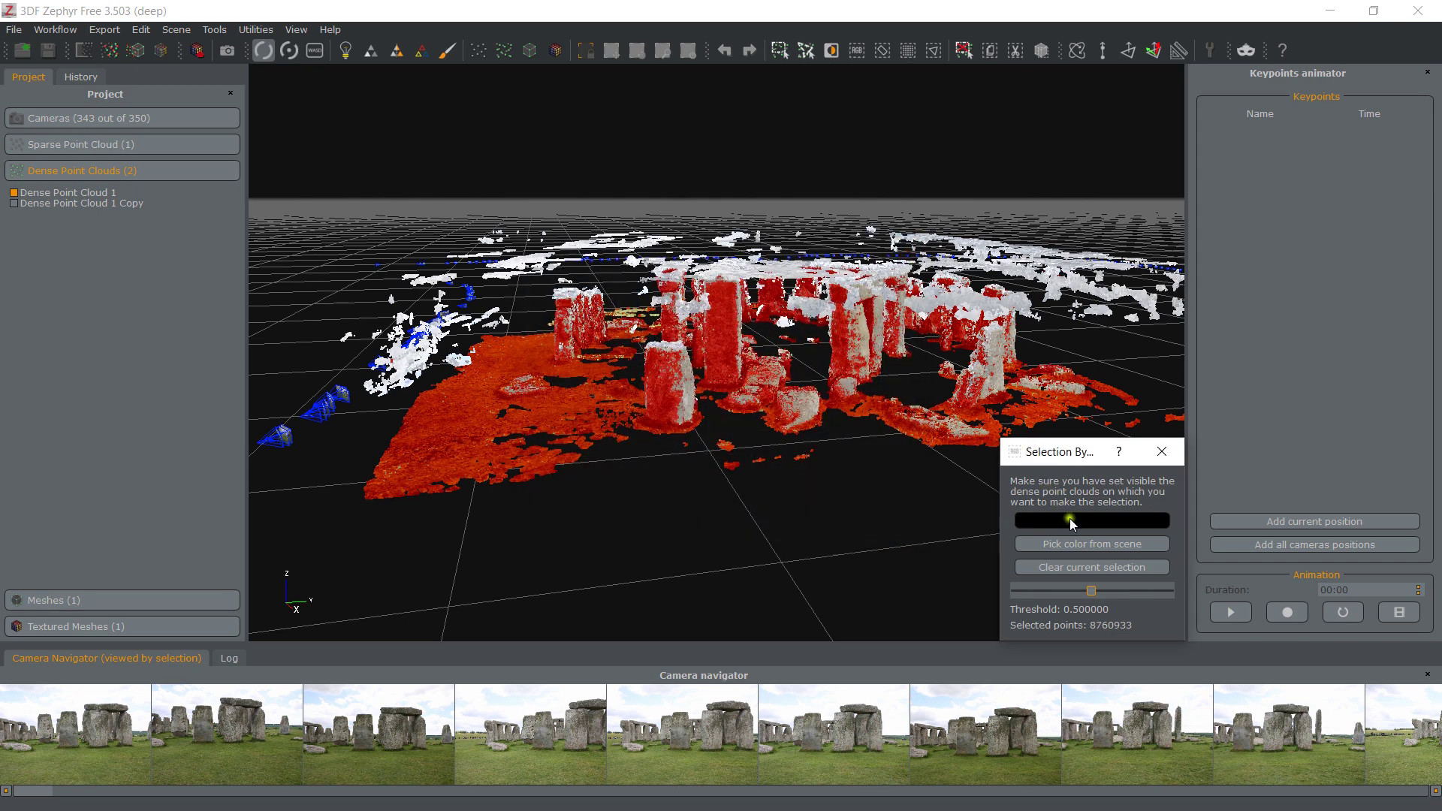
pyautogui.click(1083, 542)
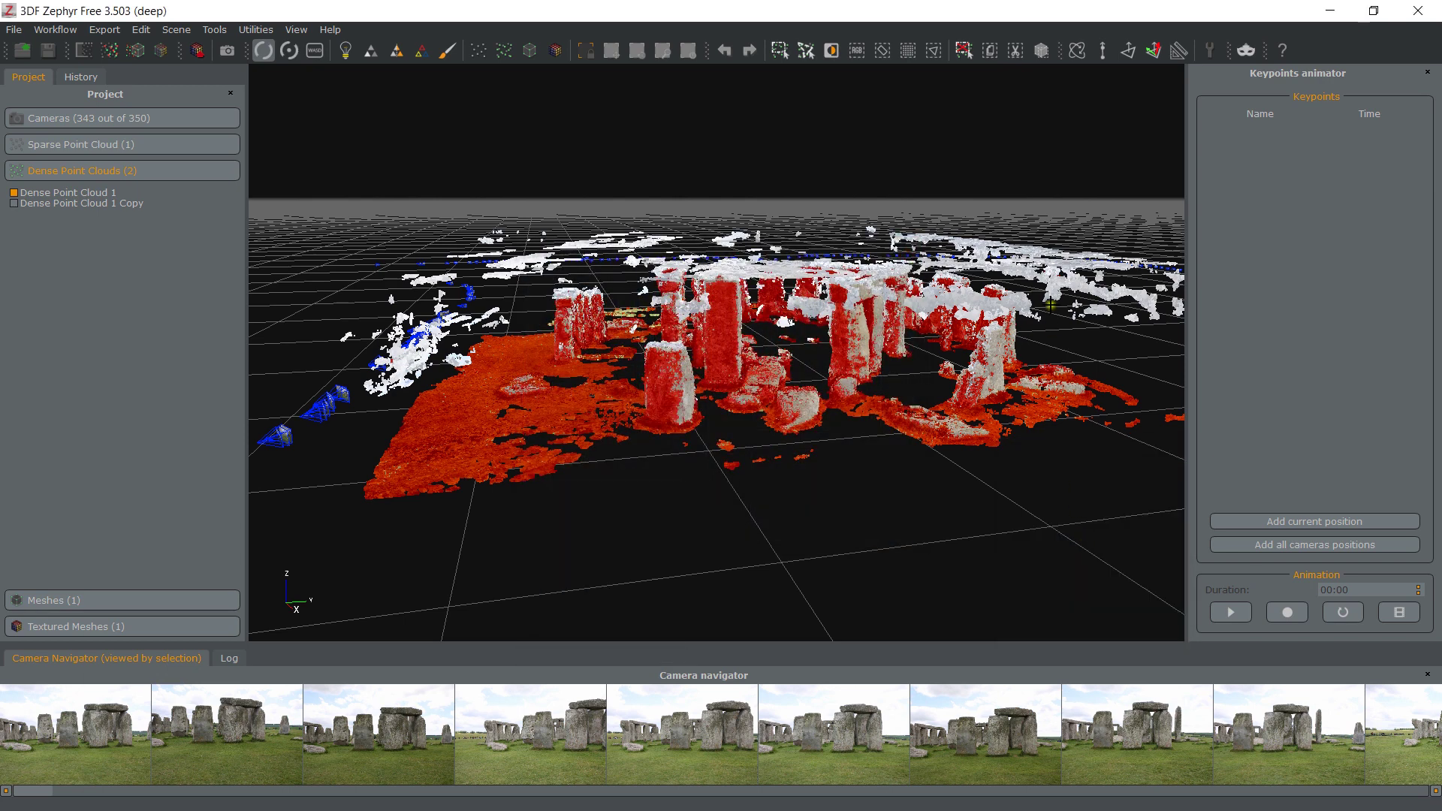
pyautogui.click(1055, 280)
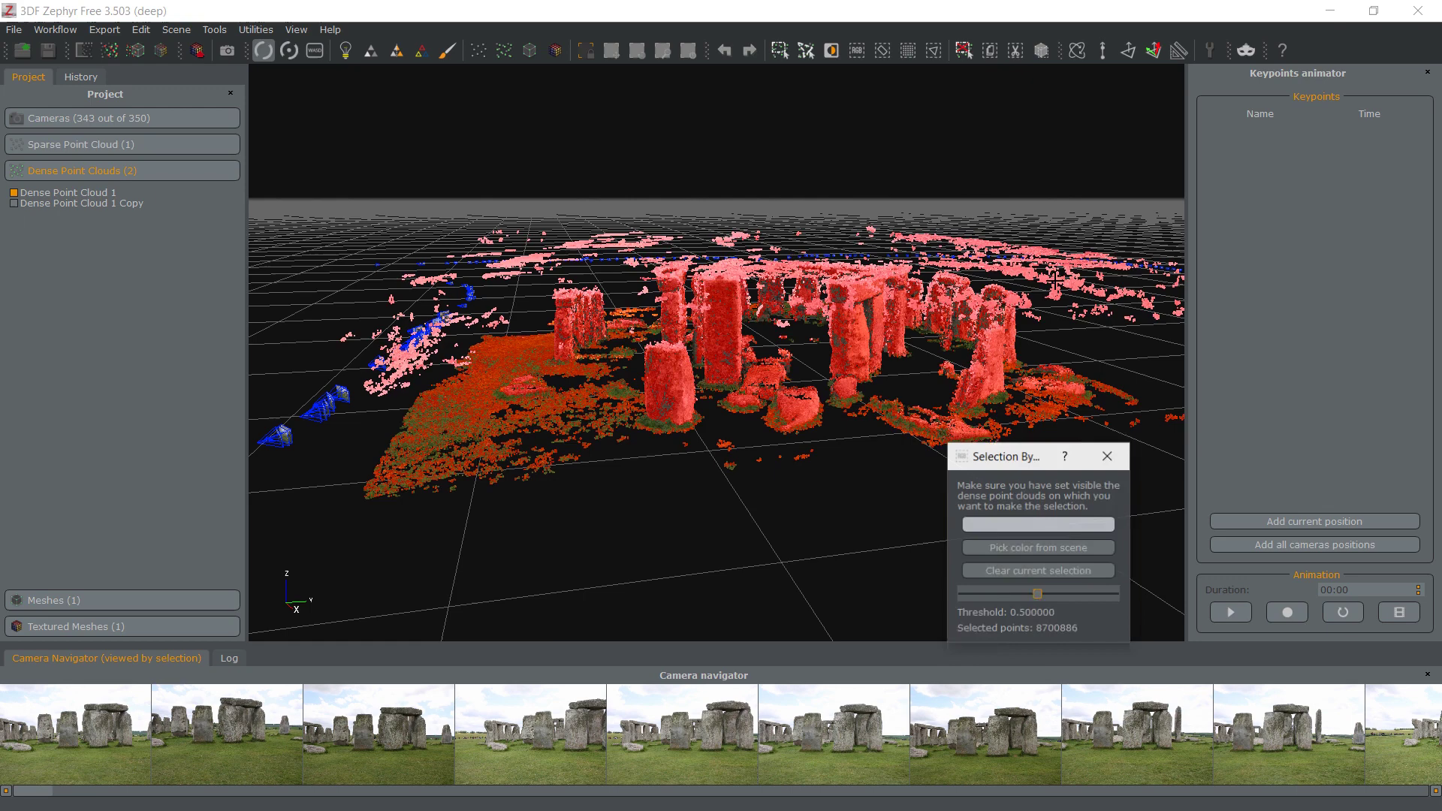
# Lower the colour selection threshold to about 0.09 and delete the selected whitish points from the Stonehenge cloud
pyautogui.moveTo(1072, 595); pyautogui.dragTo(1022, 593)
pyautogui.moveTo(976, 548); pyautogui.dragTo(1025, 588)
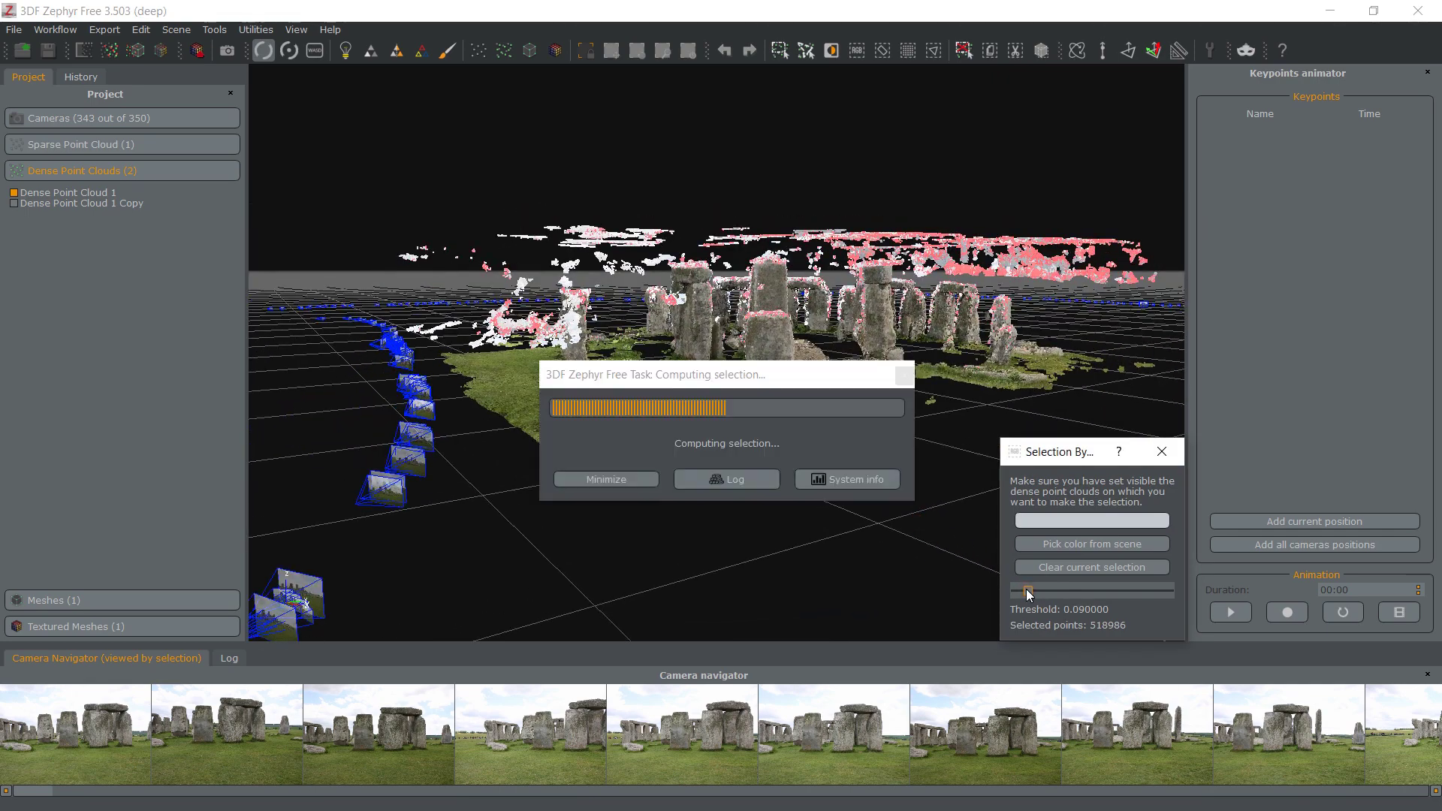
pyautogui.click(962, 50)
pyautogui.scroll(3, 694, 367)
pyautogui.moveTo(695, 366); pyautogui.dragTo(1100, 375)
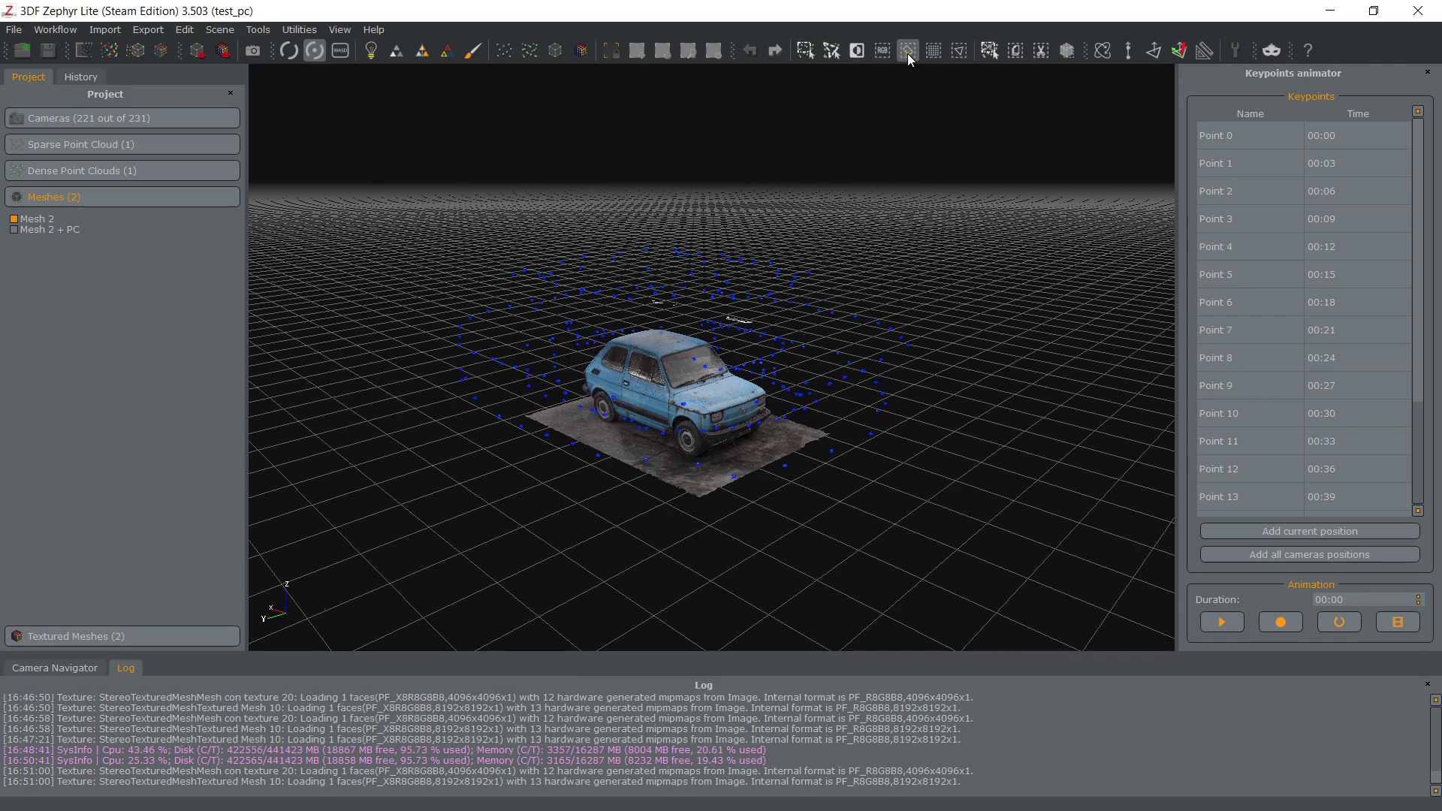
# Select the flat ground patch beneath the car in Mesh 2 and delete it
pyautogui.click(907, 50)
pyautogui.moveTo(682, 308); pyautogui.dragTo(518, 348)
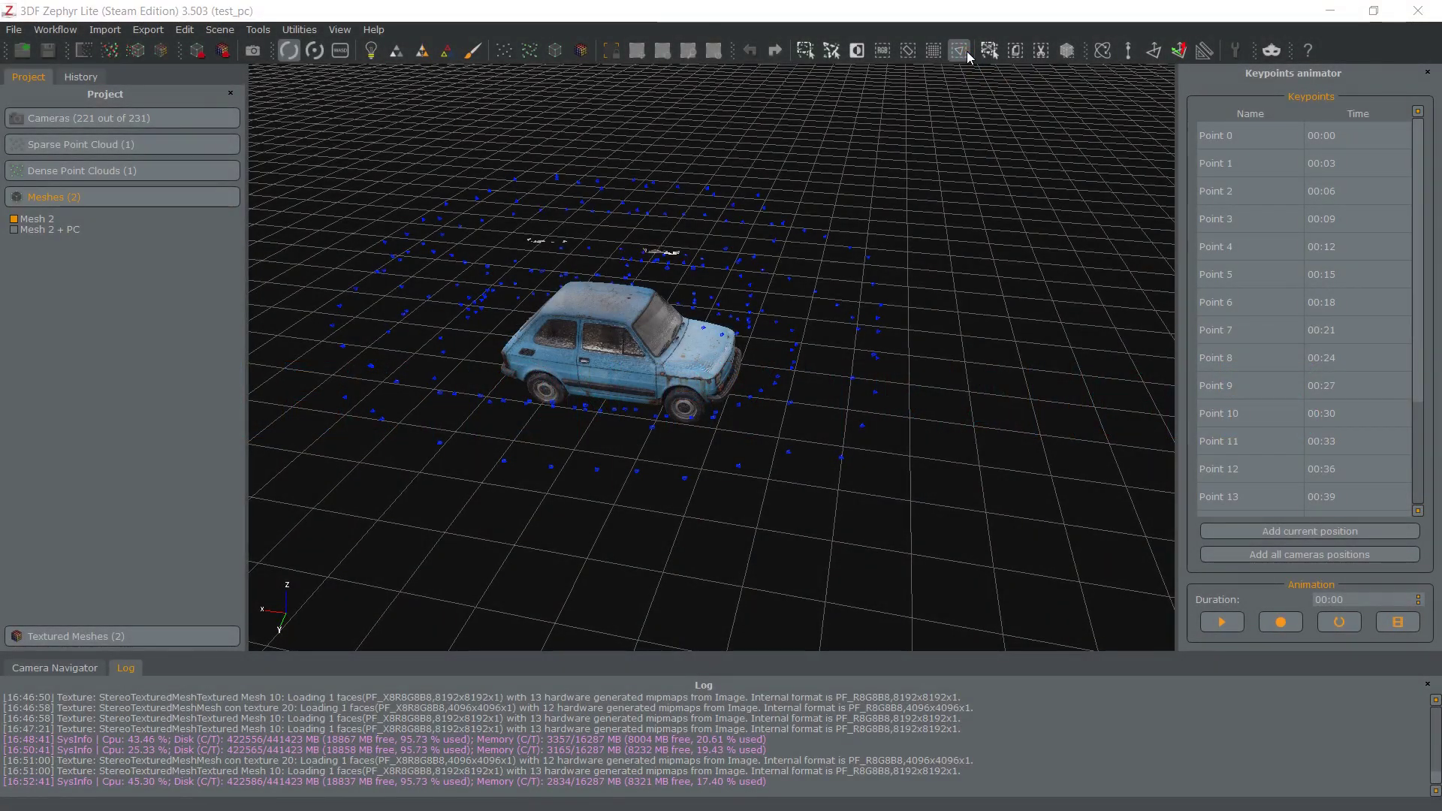
# Select Mesh 2's stray fragments behind the car by triangle, using the Connected components method, and delete them
pyautogui.click(961, 50)
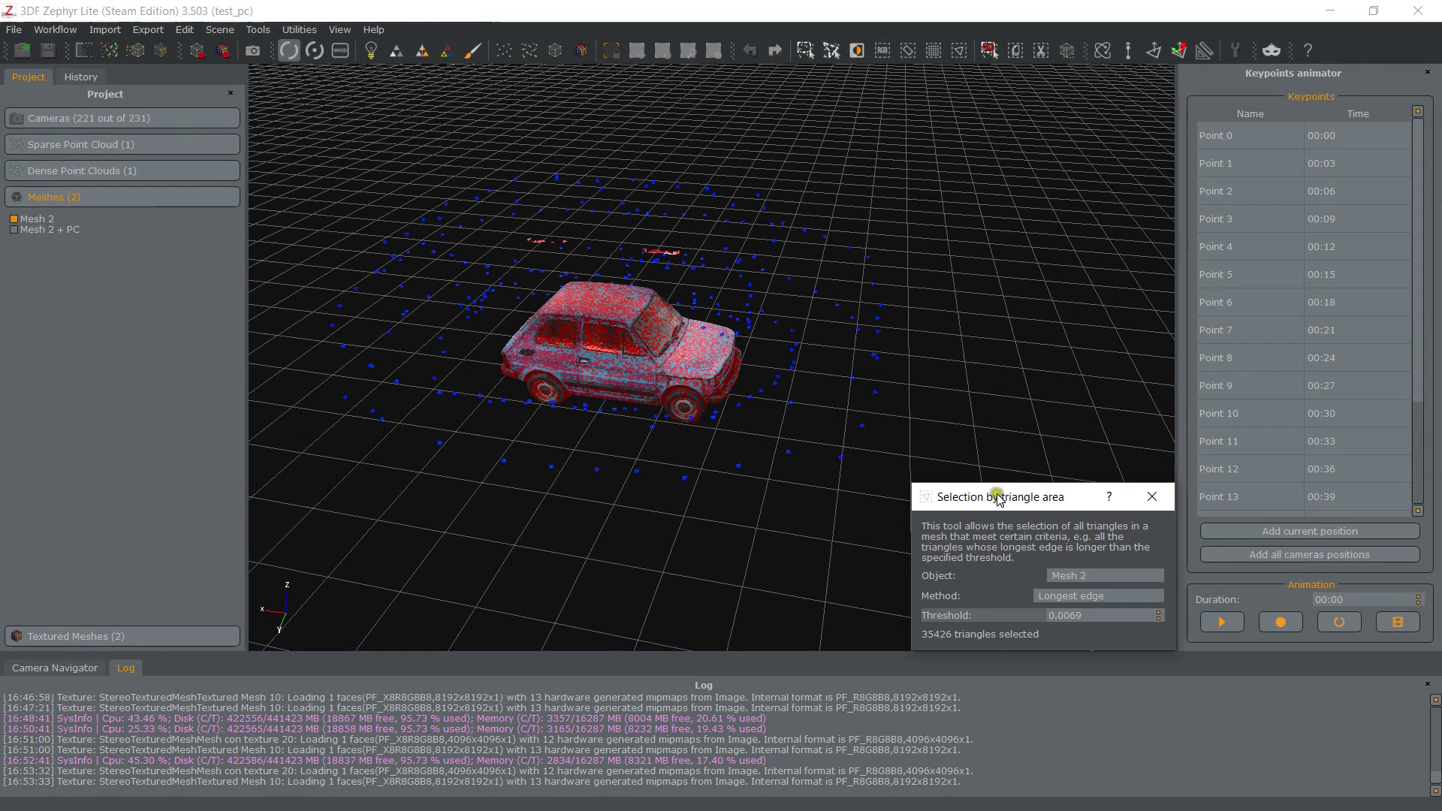
pyautogui.scroll(5, 457, 380)
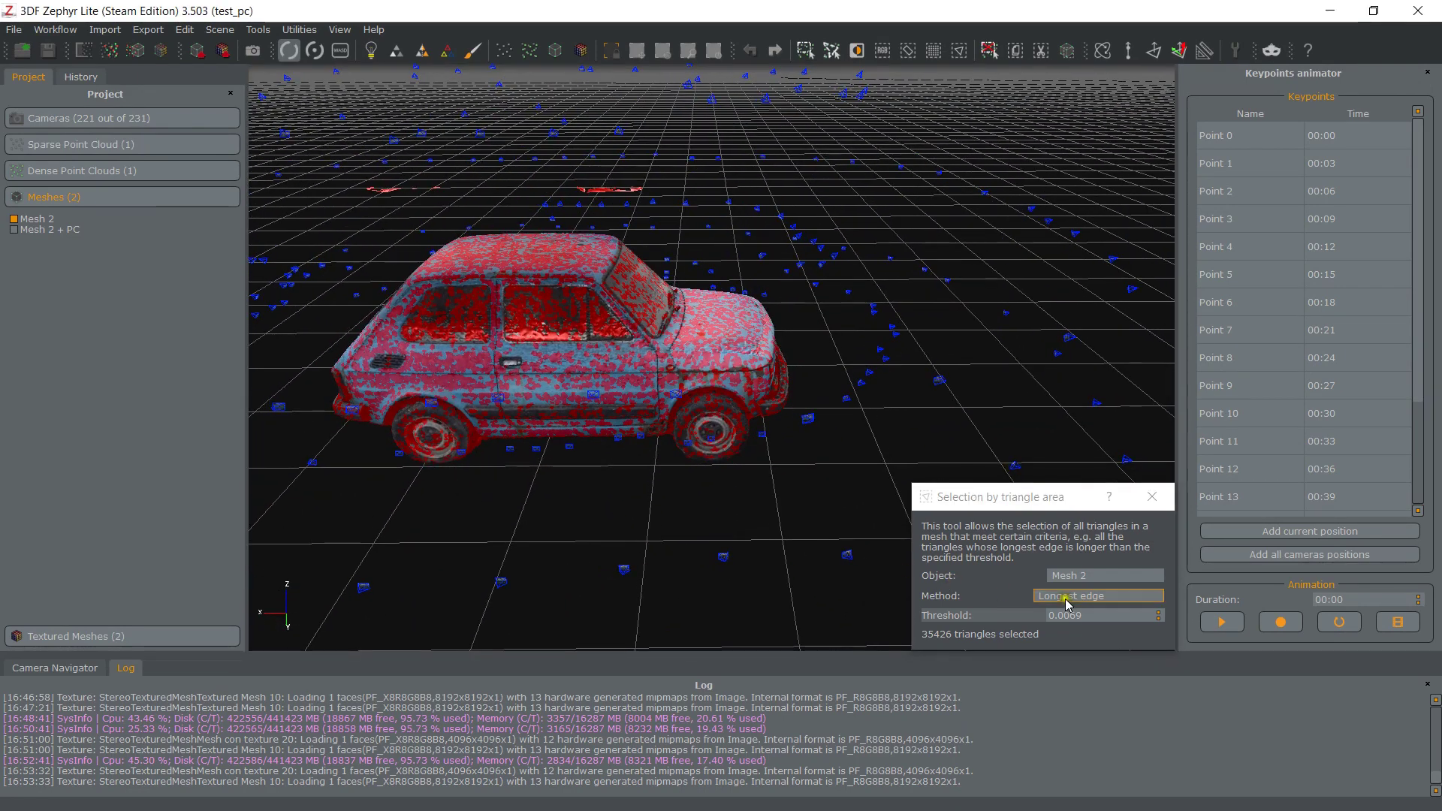
pyautogui.click(1070, 596)
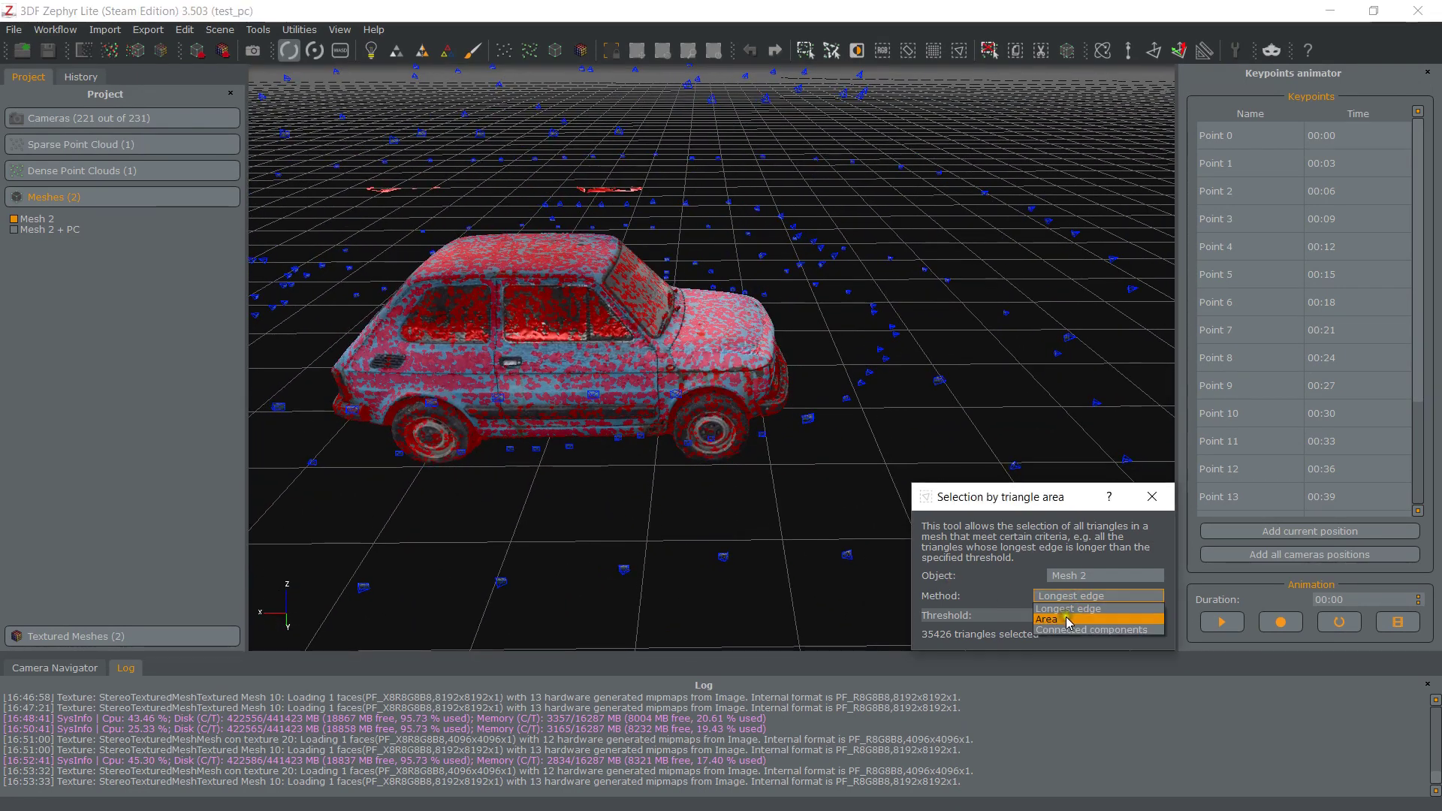
pyautogui.click(1067, 620)
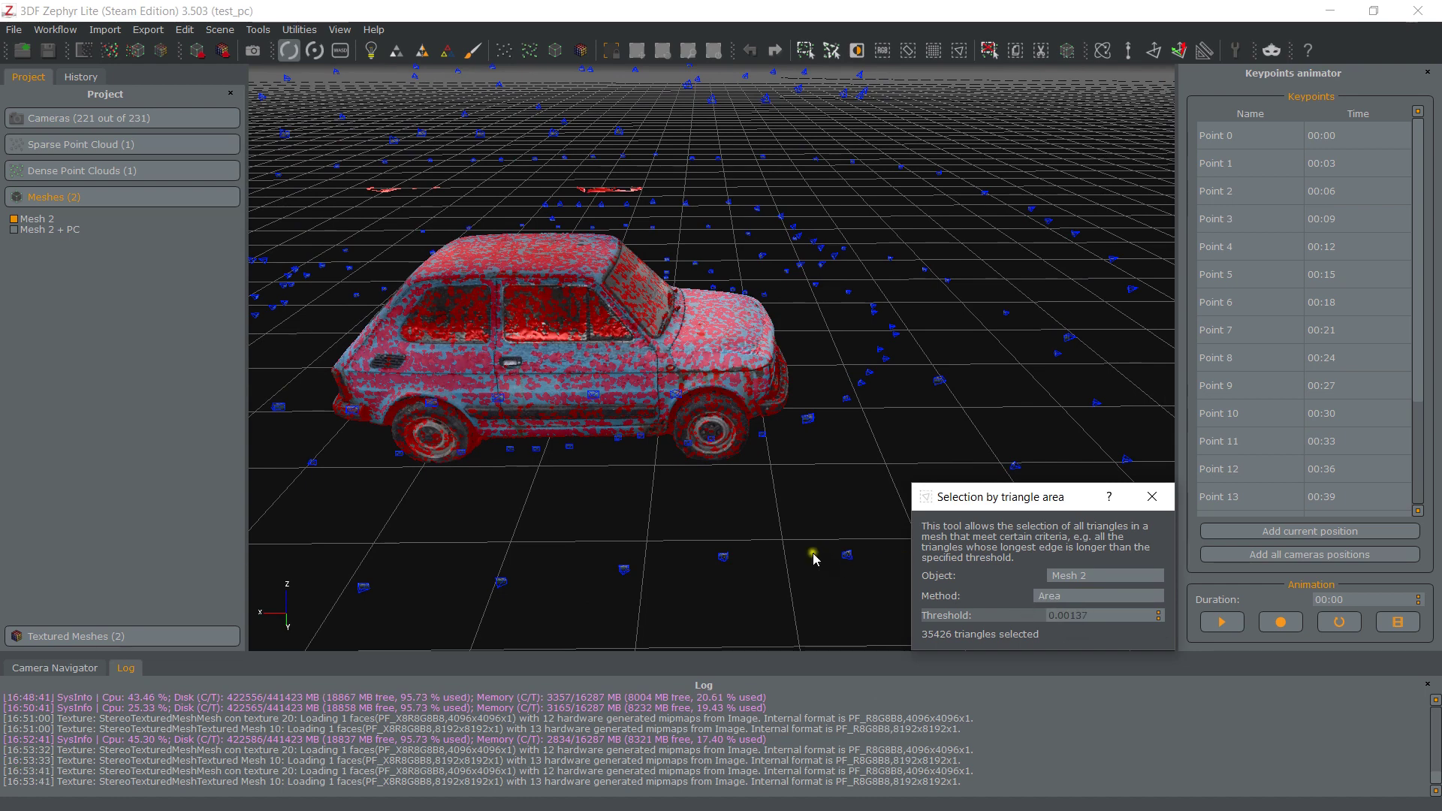
pyautogui.click(1060, 597)
pyautogui.click(1060, 625)
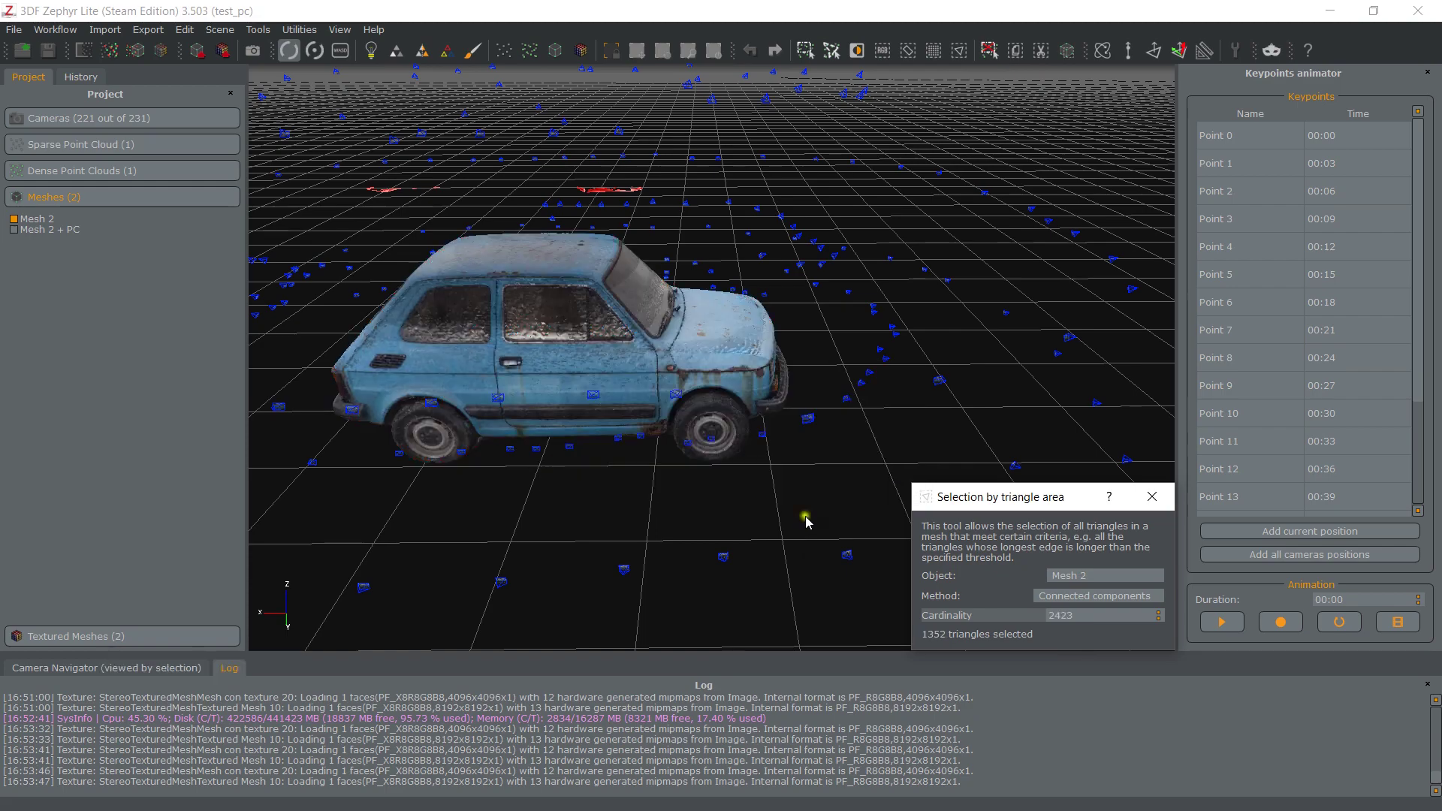
pyautogui.click(990, 51)
pyautogui.moveTo(860, 256); pyautogui.dragTo(322, 264)
pyautogui.moveTo(322, 263); pyautogui.dragTo(283, 241)
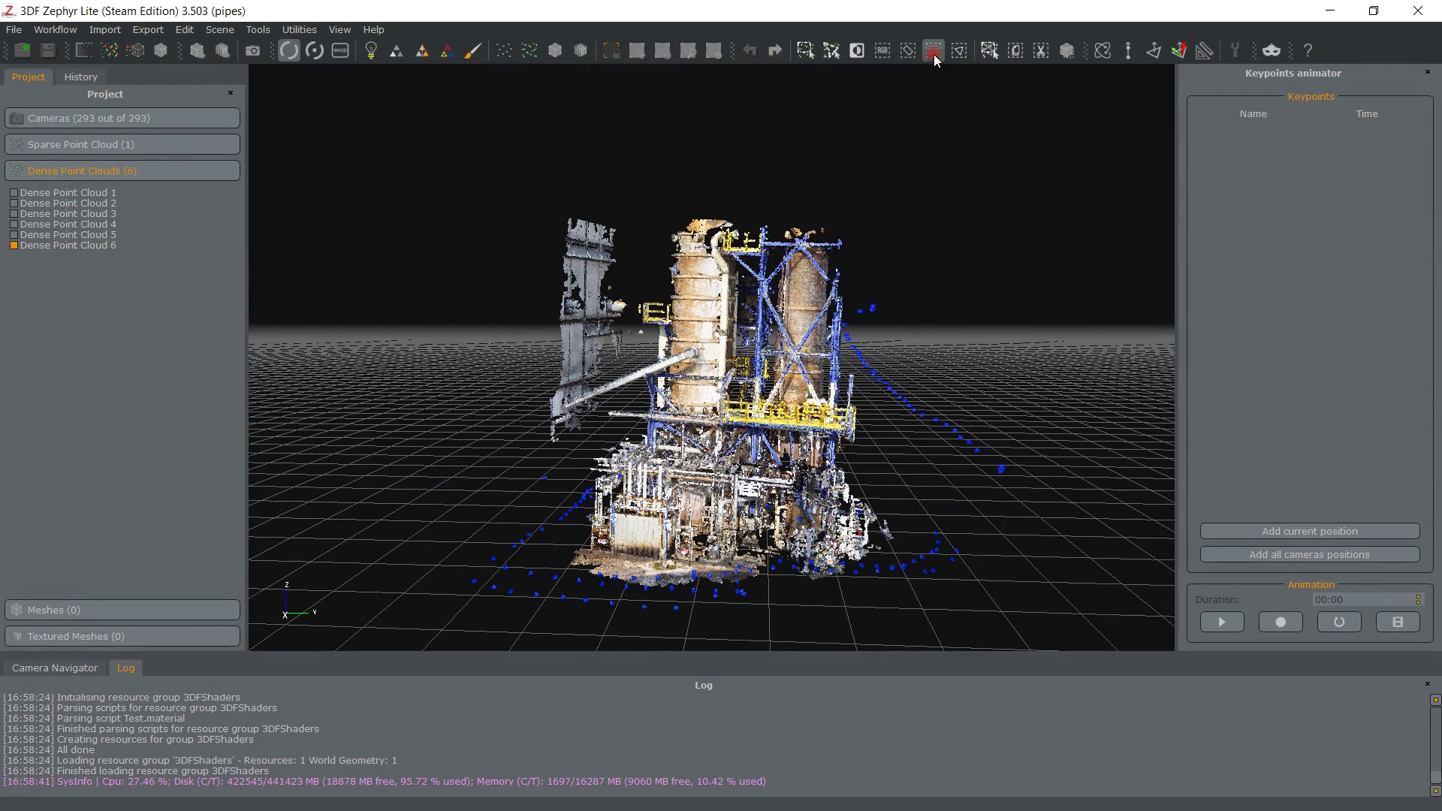
# Select points of Dense Point Cloud 6 by point criteria with Statistic X84, and switch the method to Plane fitting
pyautogui.click(933, 51)
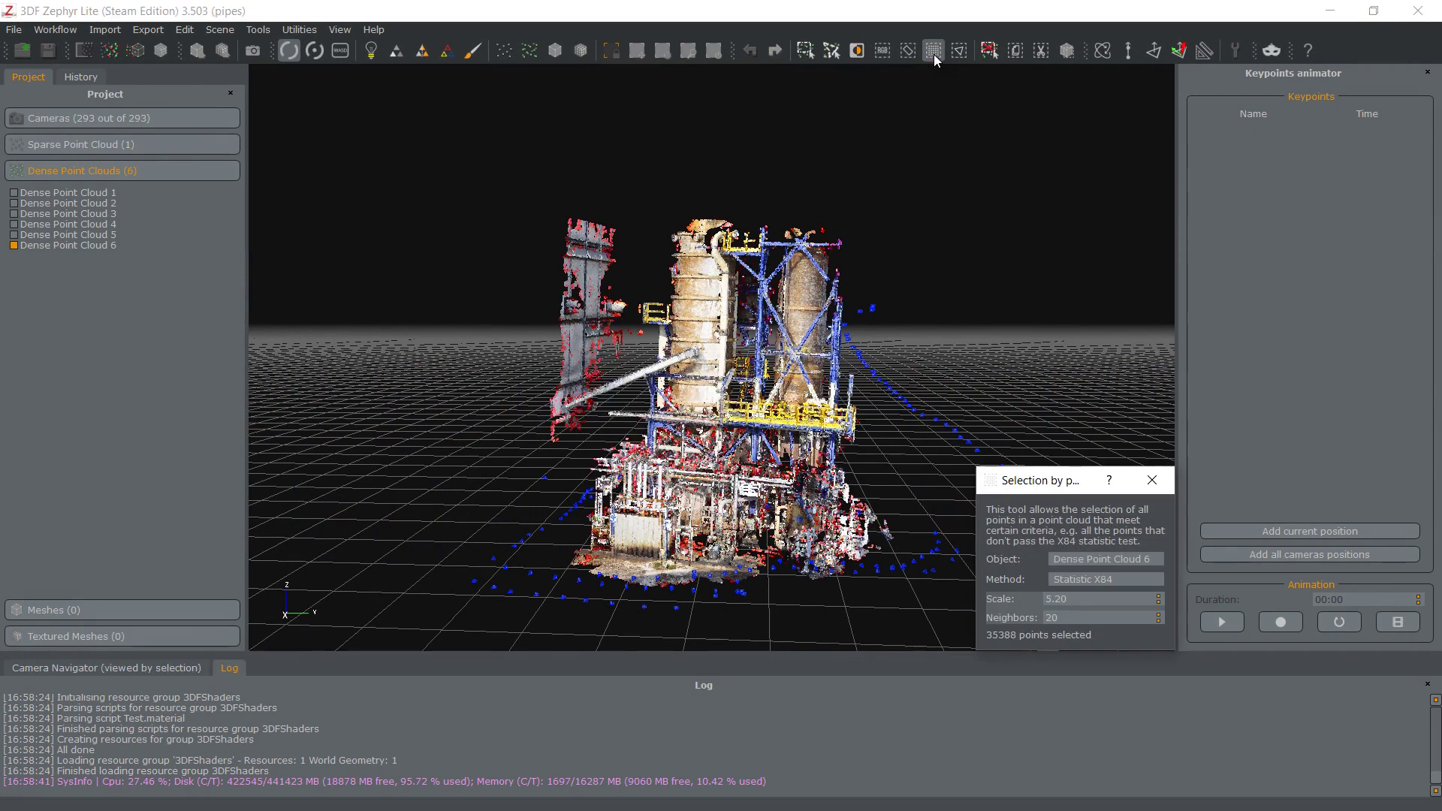
pyautogui.click(933, 54)
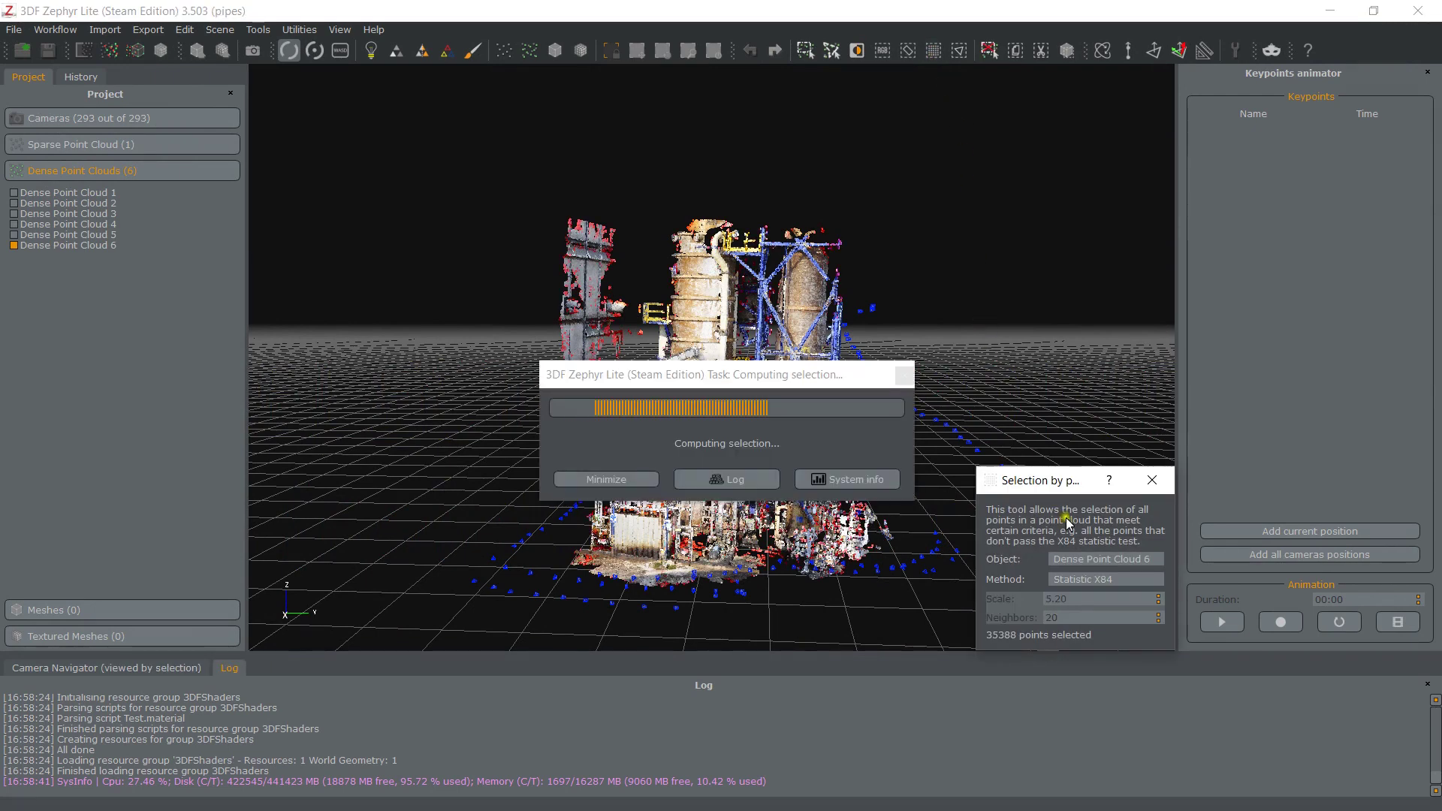
pyautogui.click(1086, 580)
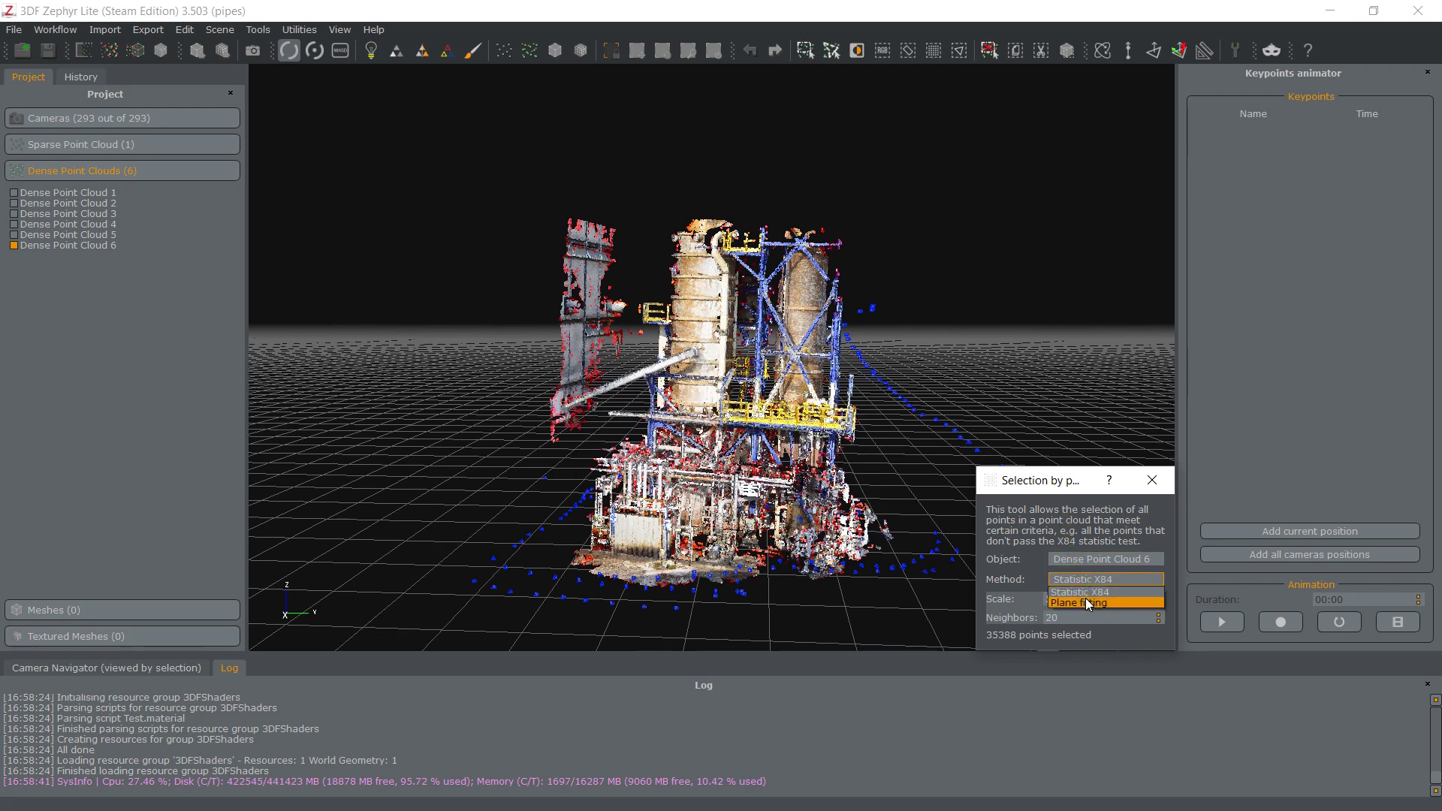
pyautogui.click(1084, 601)
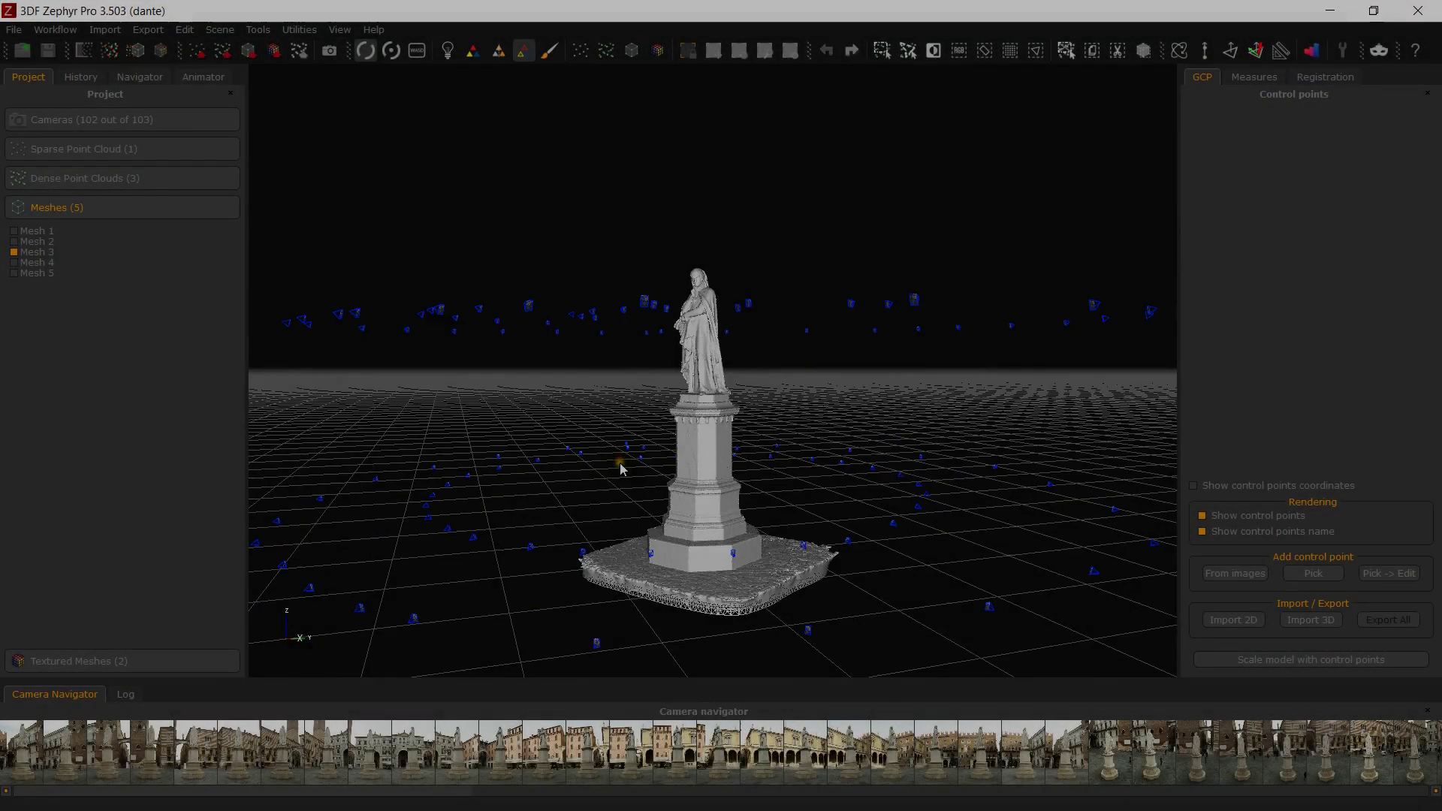
# Select the part of Mesh 3 above a horizontal plane lowered to Z about -10.39, and invert the selection to the base
pyautogui.moveTo(621, 469); pyautogui.dragTo(674, 483)
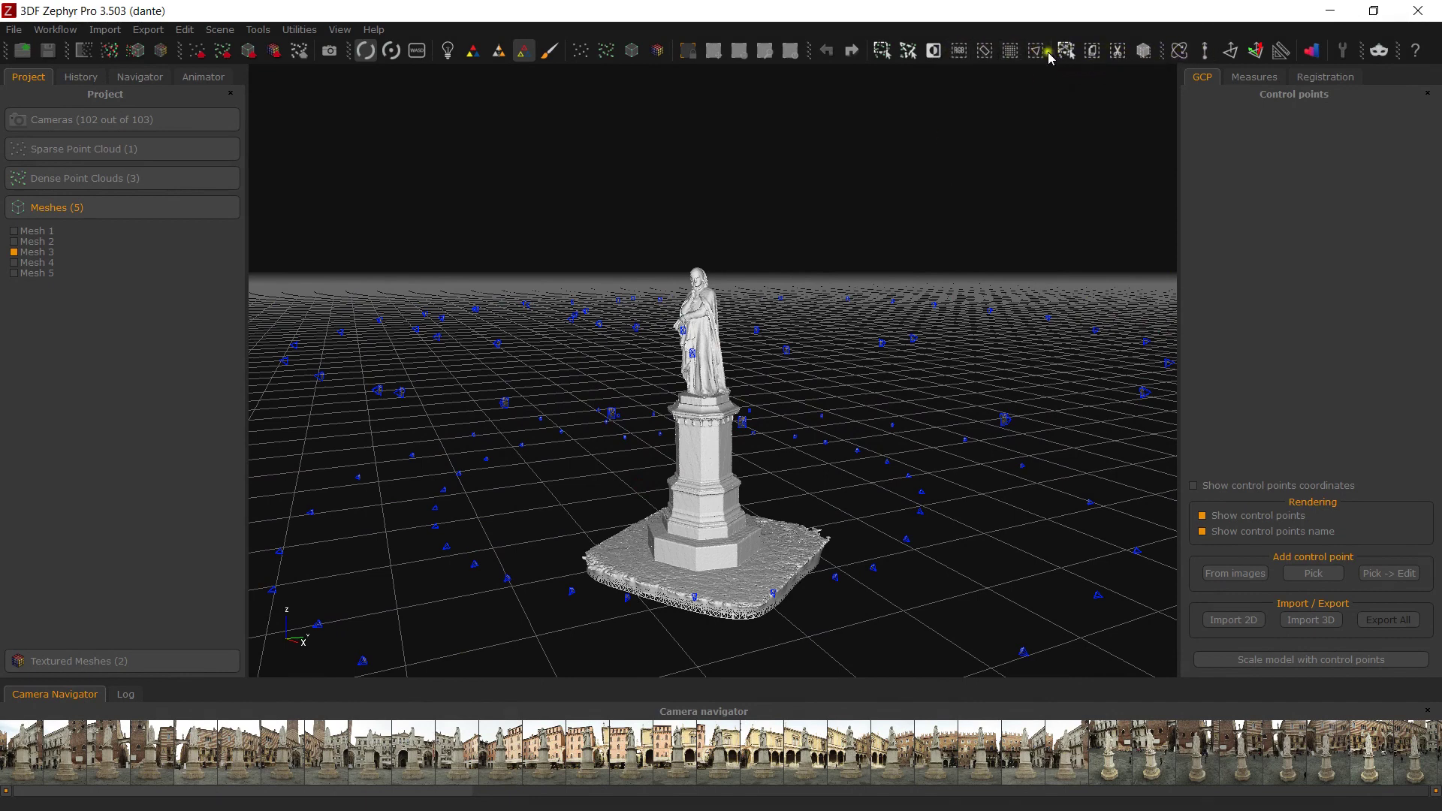
pyautogui.click(992, 58)
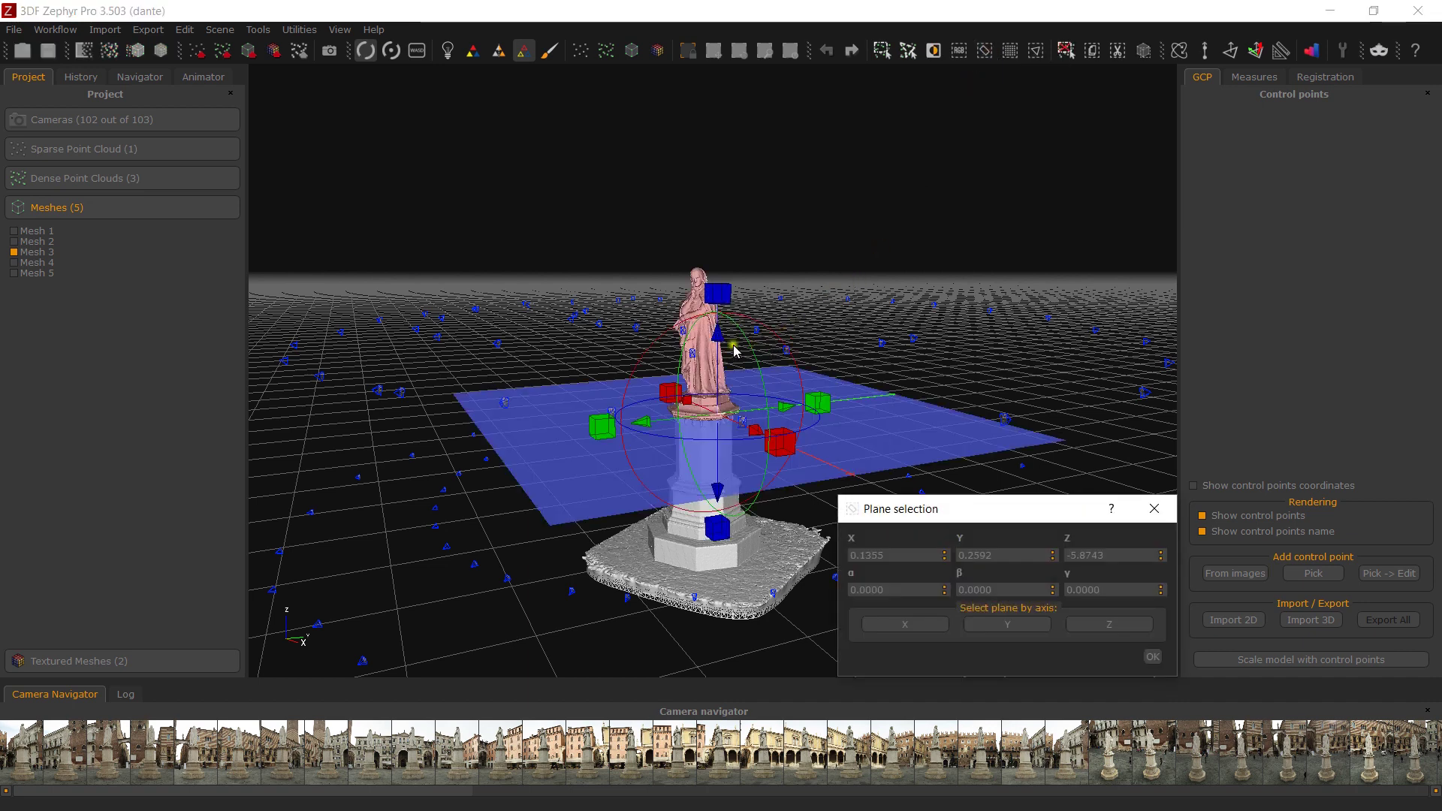
pyautogui.moveTo(721, 347); pyautogui.dragTo(704, 456)
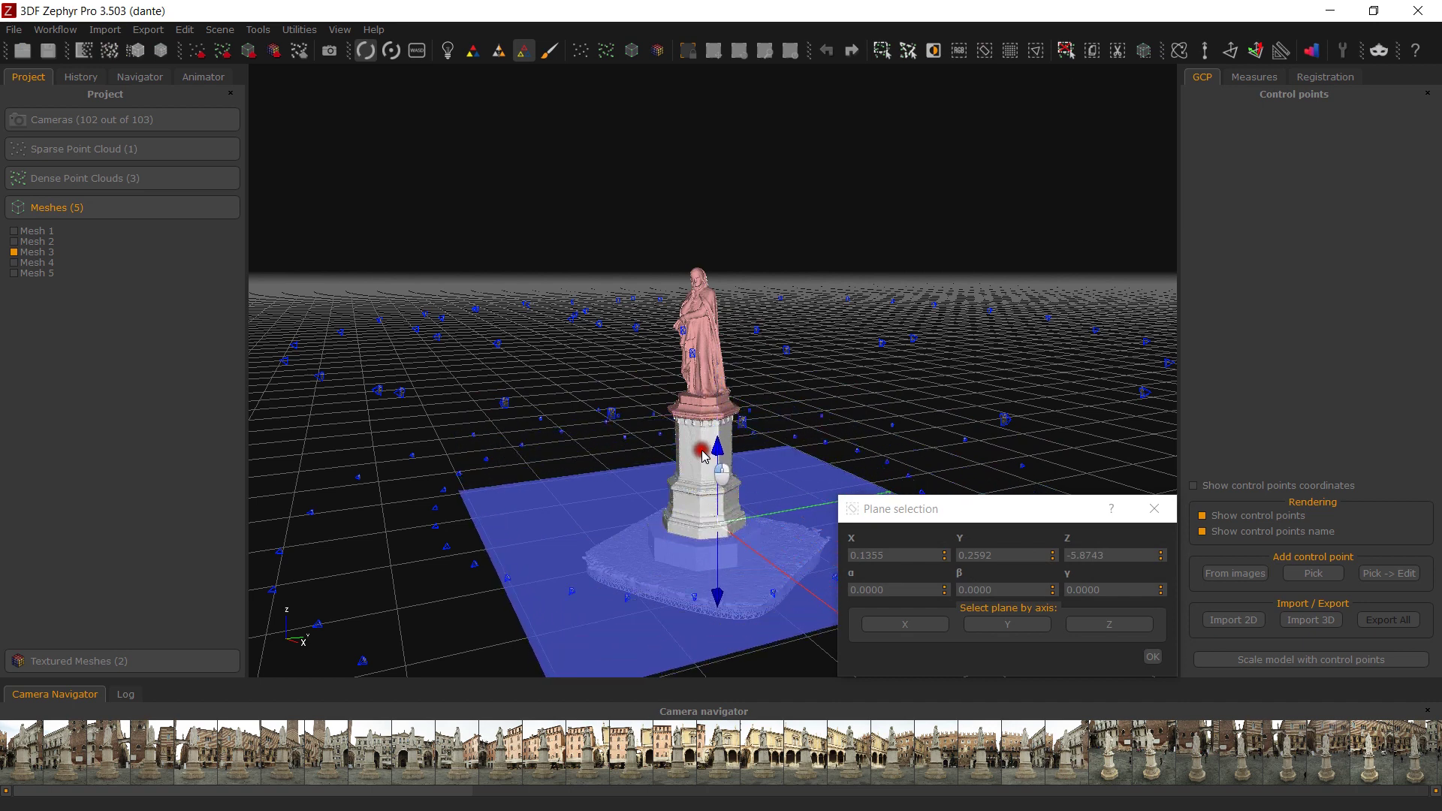
pyautogui.moveTo(704, 456); pyautogui.dragTo(704, 456)
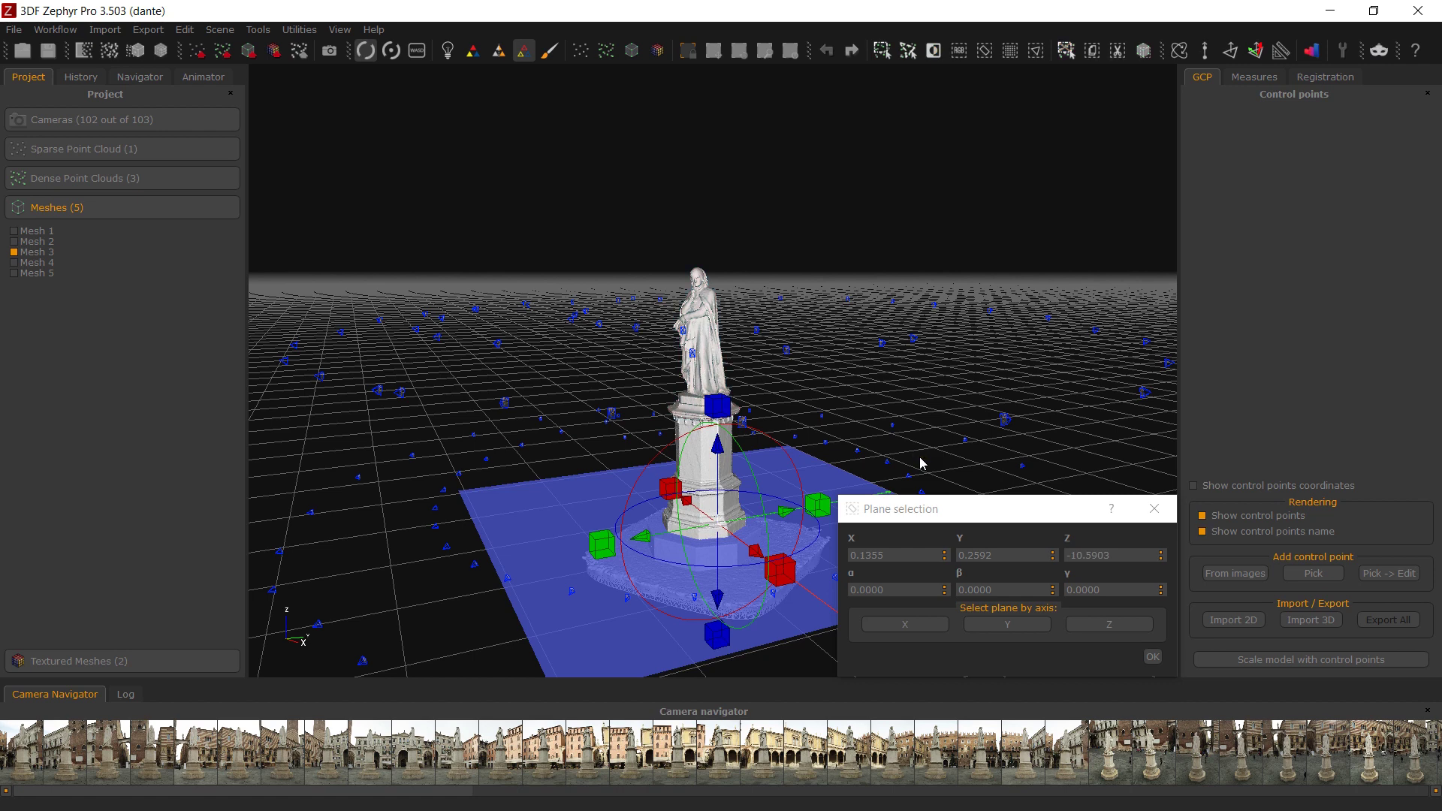
pyautogui.click(1151, 658)
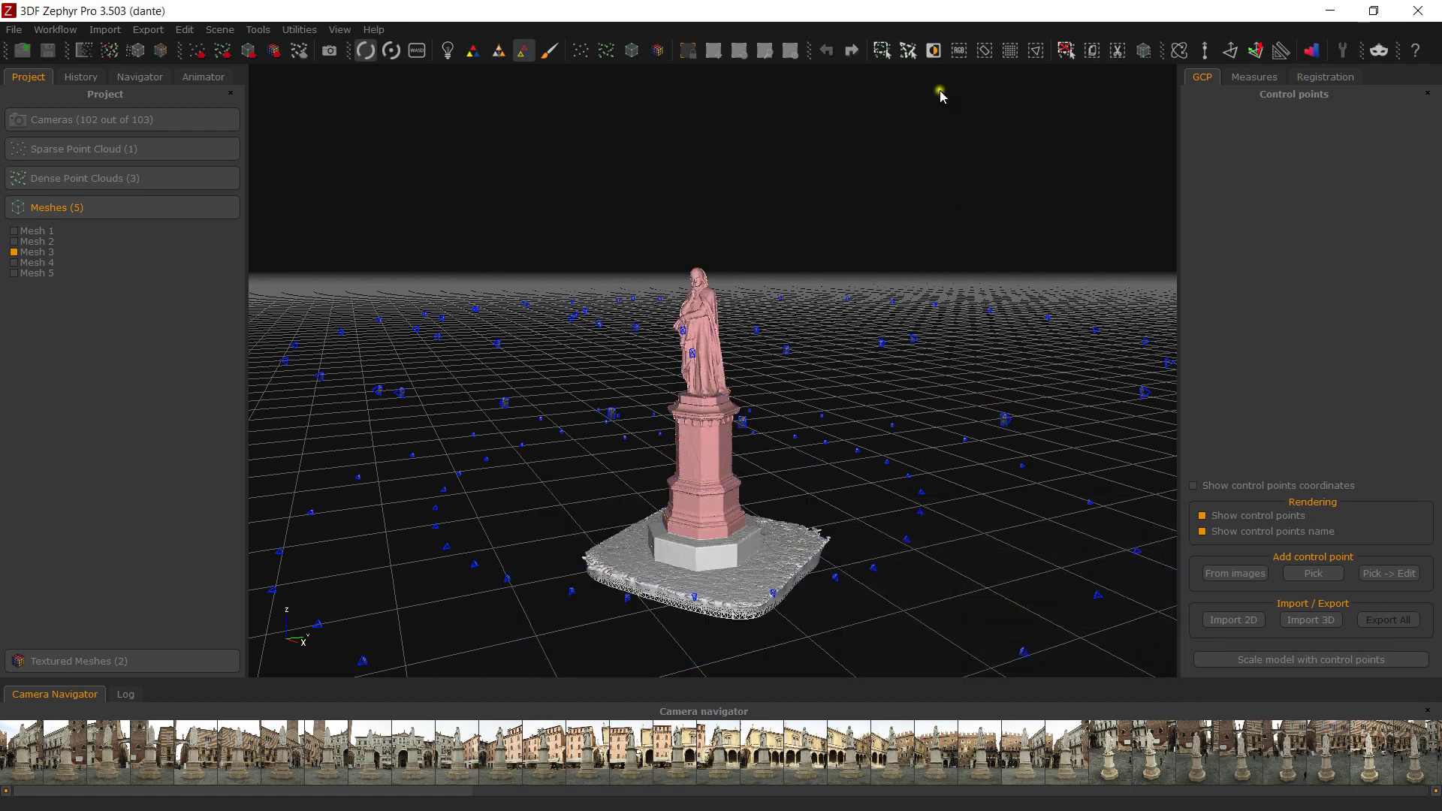
pyautogui.click(933, 50)
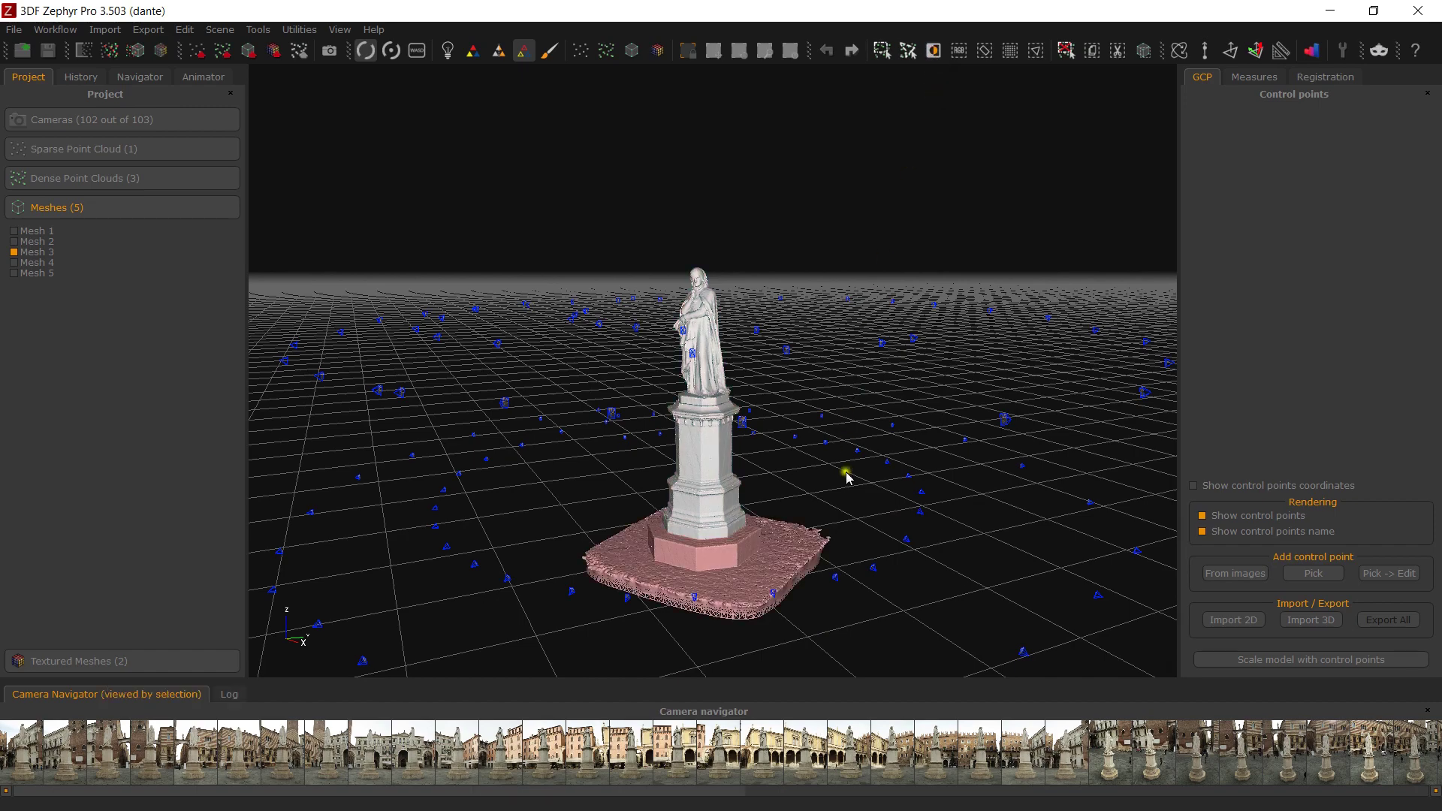
# Filter the selected base triangles of Mesh 3 with the Retopology method at 5 iterations and a reduced target vertex count
pyautogui.scroll(2, 800, 563)
pyautogui.moveTo(853, 518); pyautogui.dragTo(815, 477)
pyautogui.scroll(5, 815, 478)
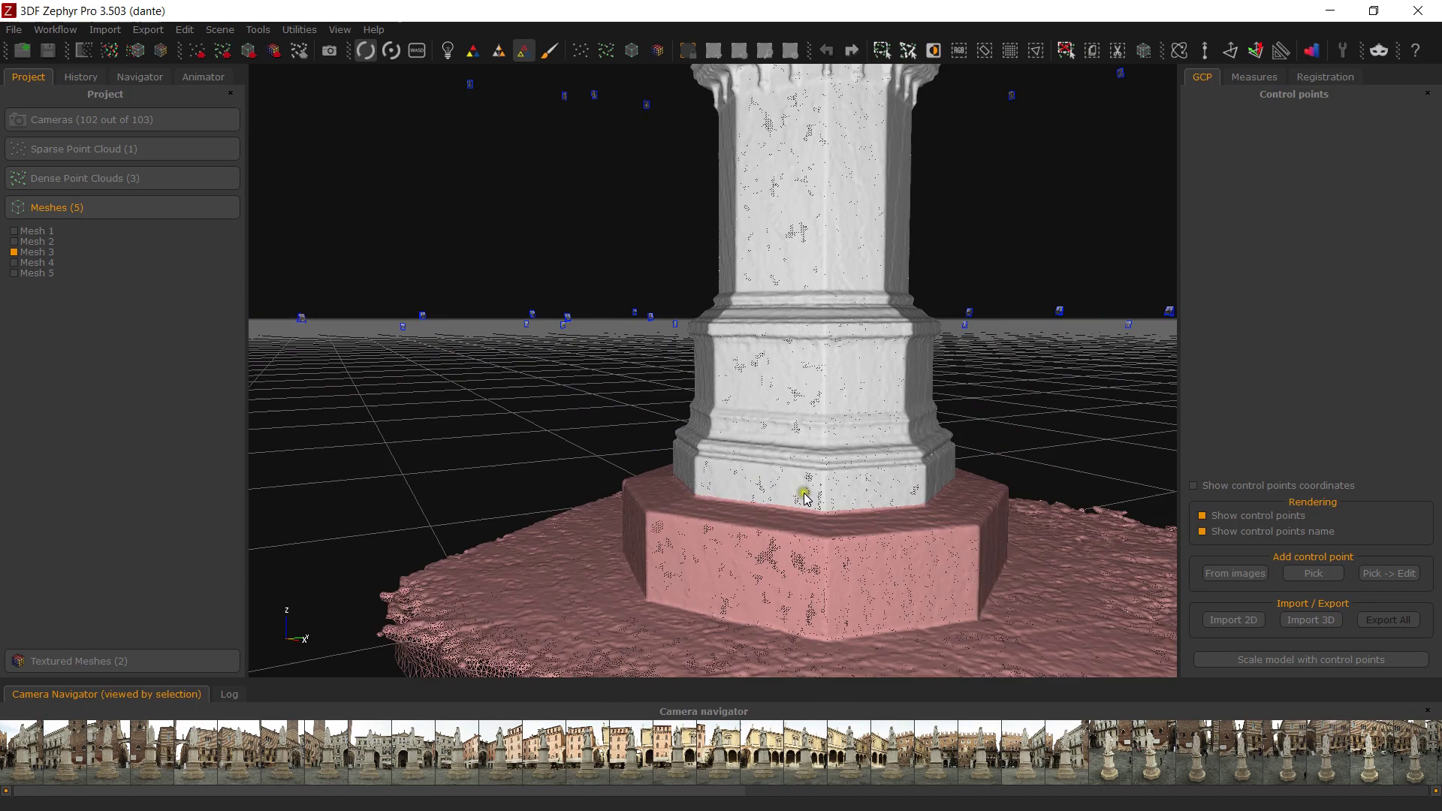
pyautogui.scroll(4, 782, 487)
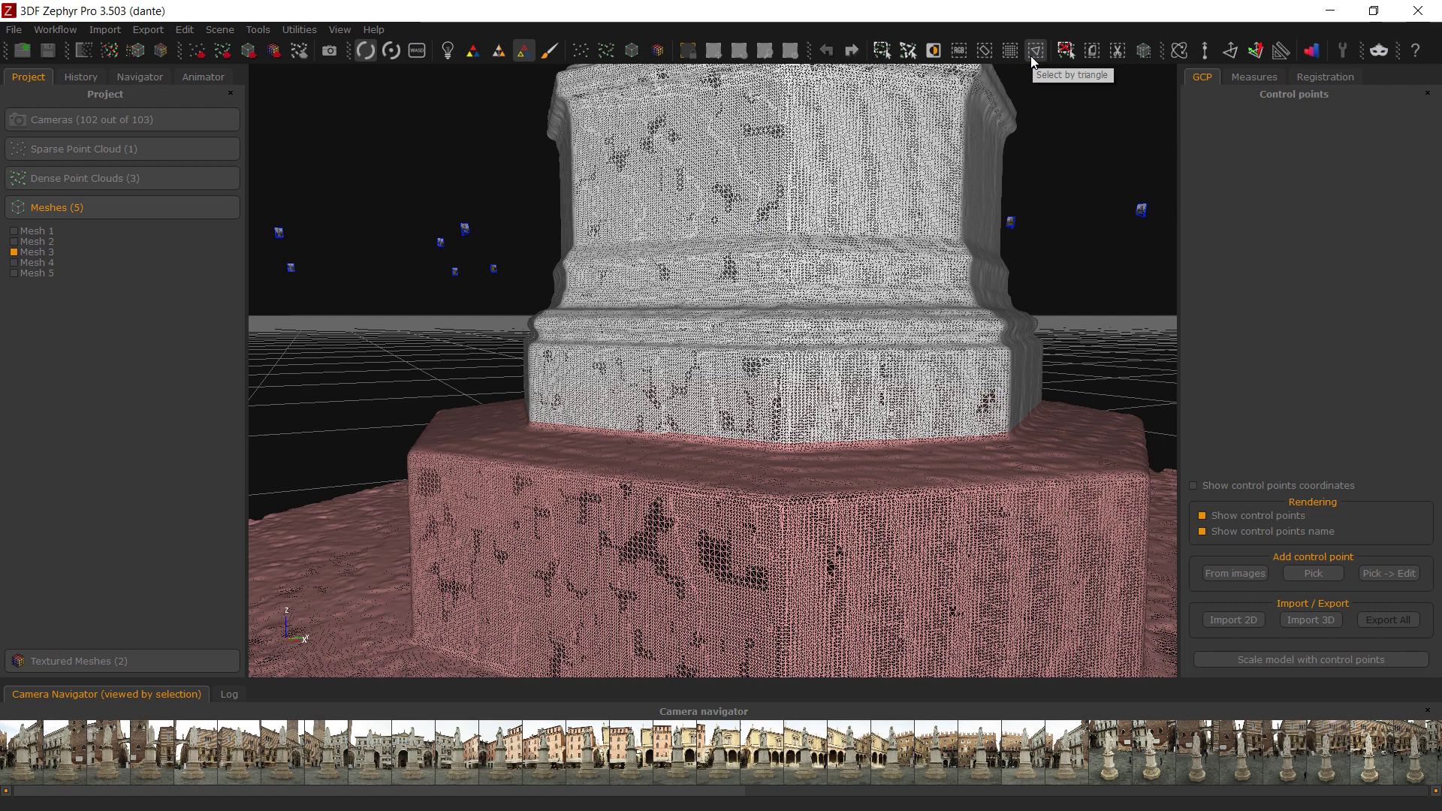
pyautogui.click(1144, 53)
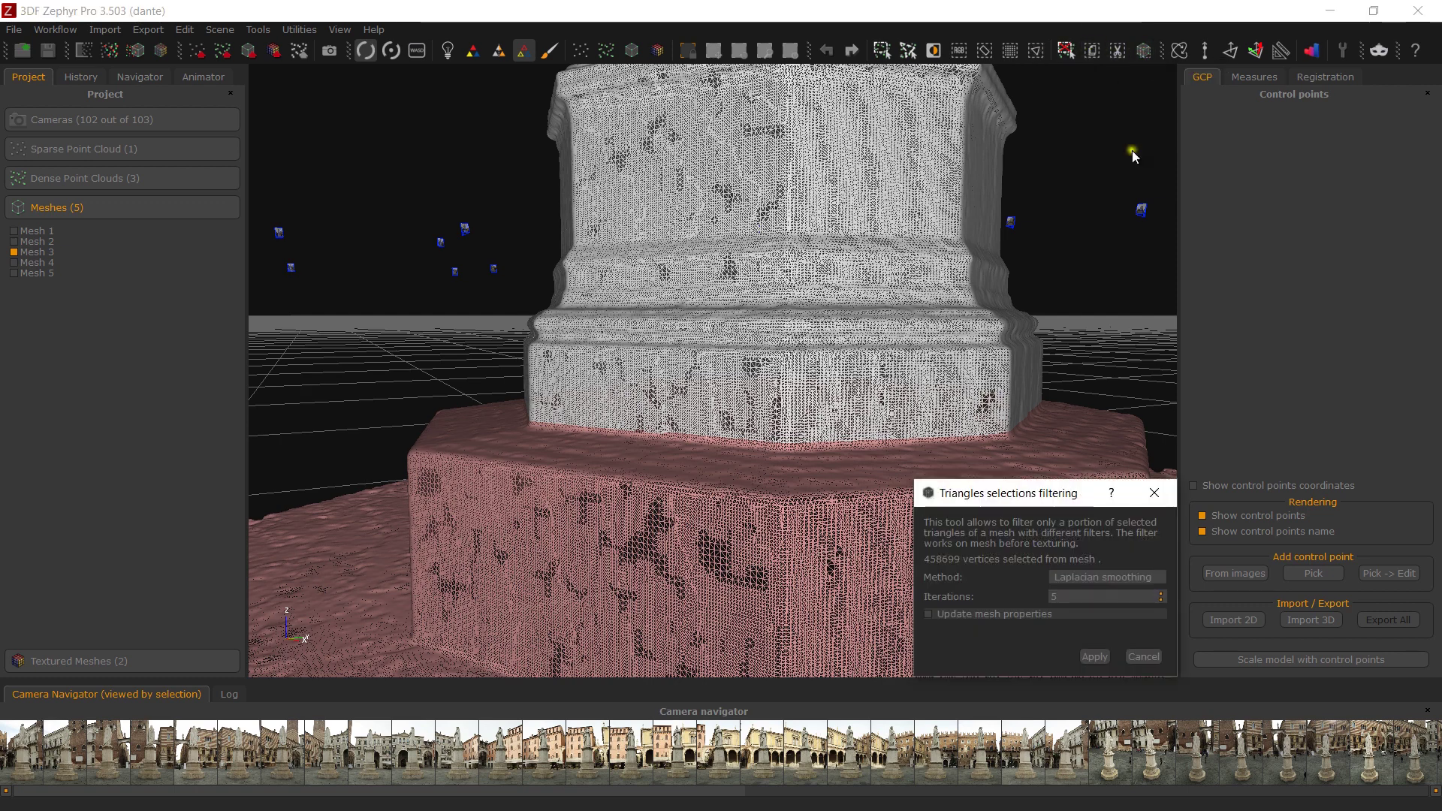
pyautogui.moveTo(1057, 493); pyautogui.dragTo(1150, 198)
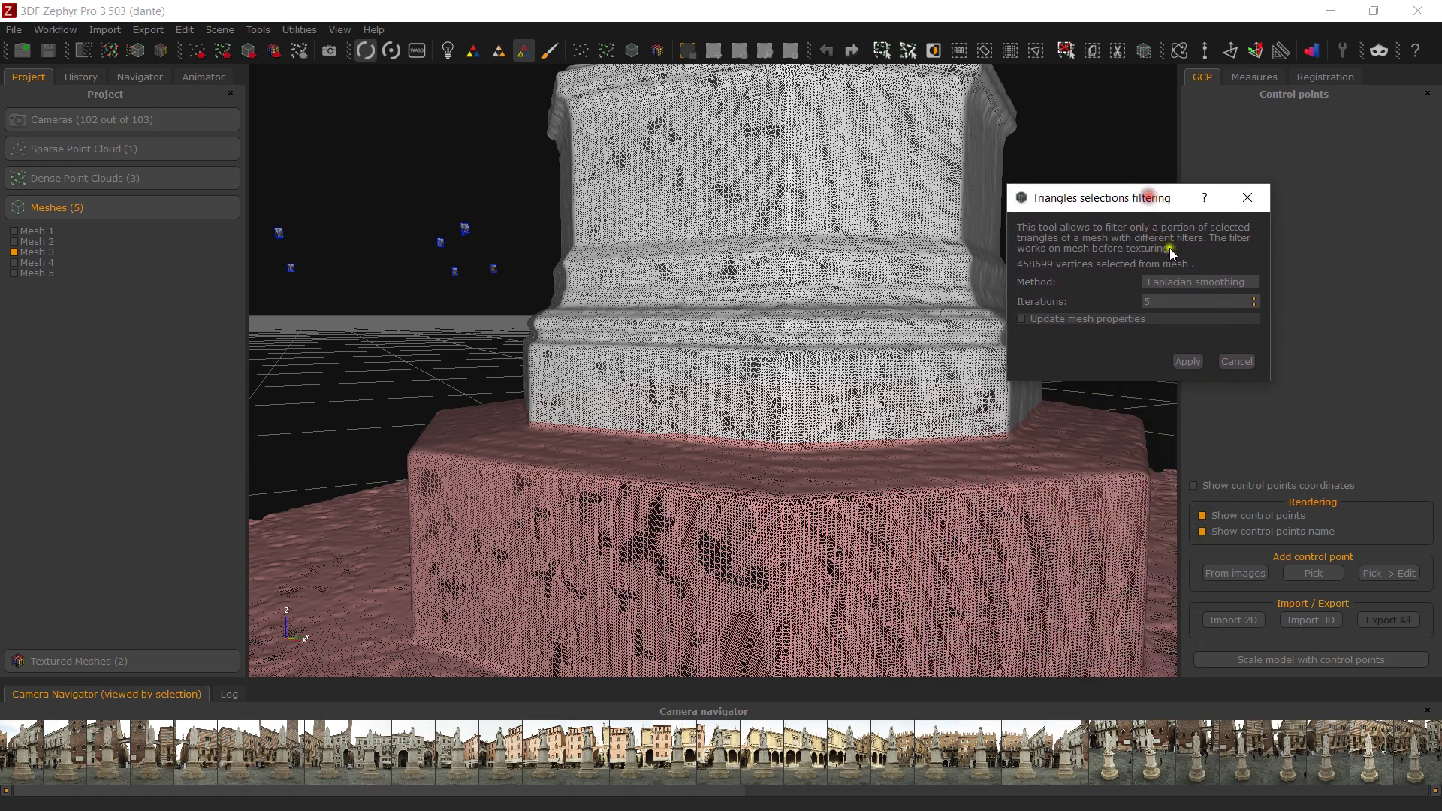
pyautogui.click(1183, 284)
pyautogui.click(1184, 316)
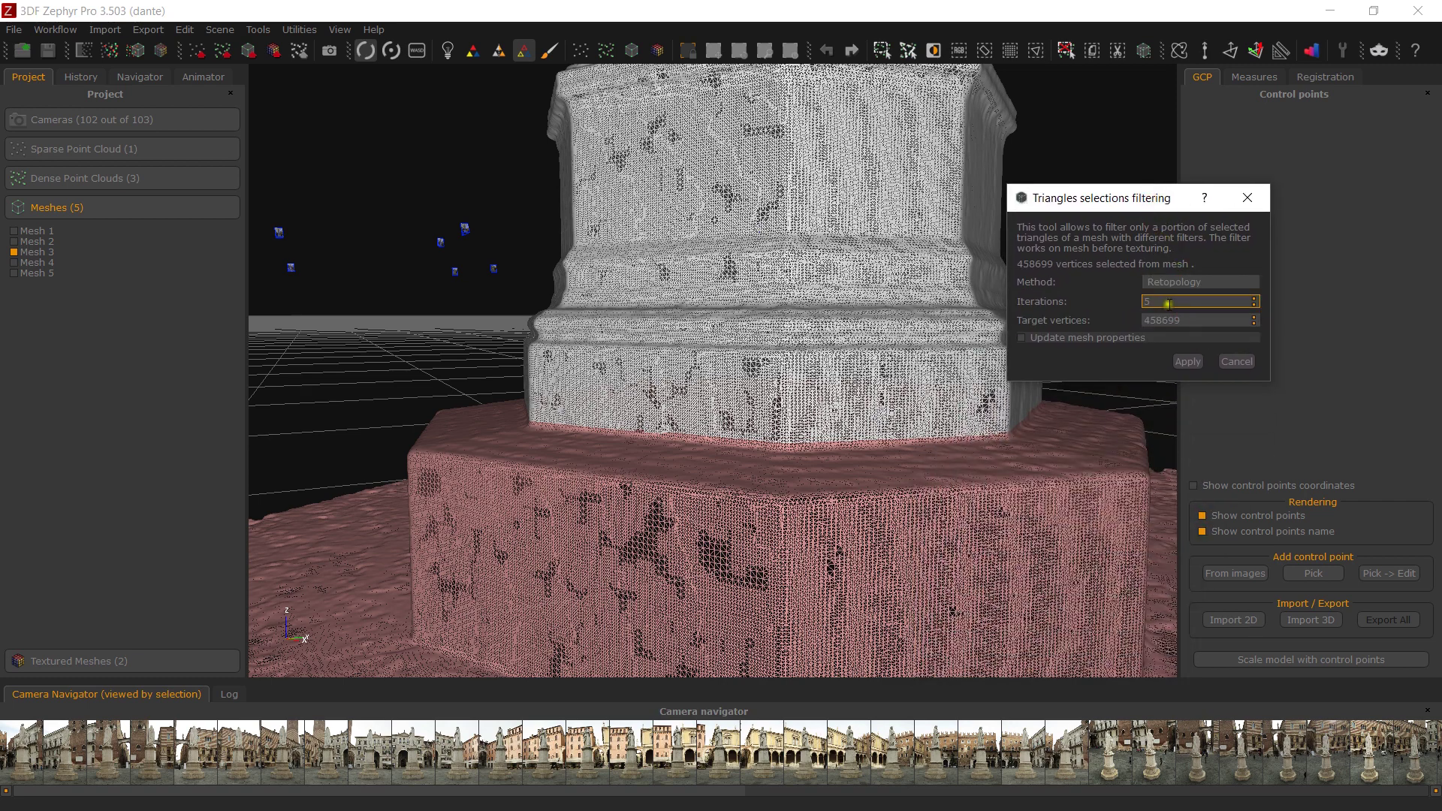
pyautogui.click(1171, 320)
pyautogui.press('Return')
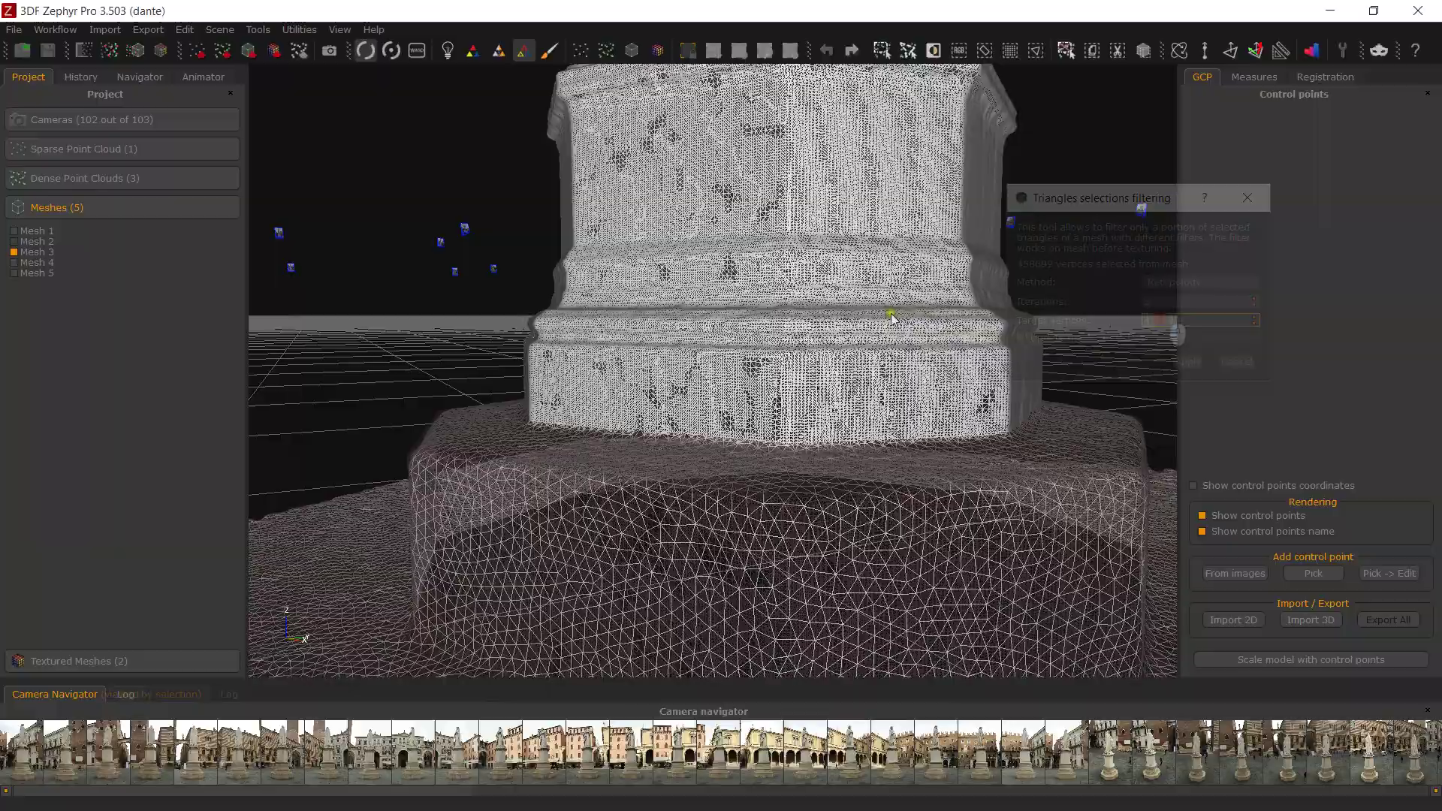
pyautogui.scroll(-2, 852, 376)
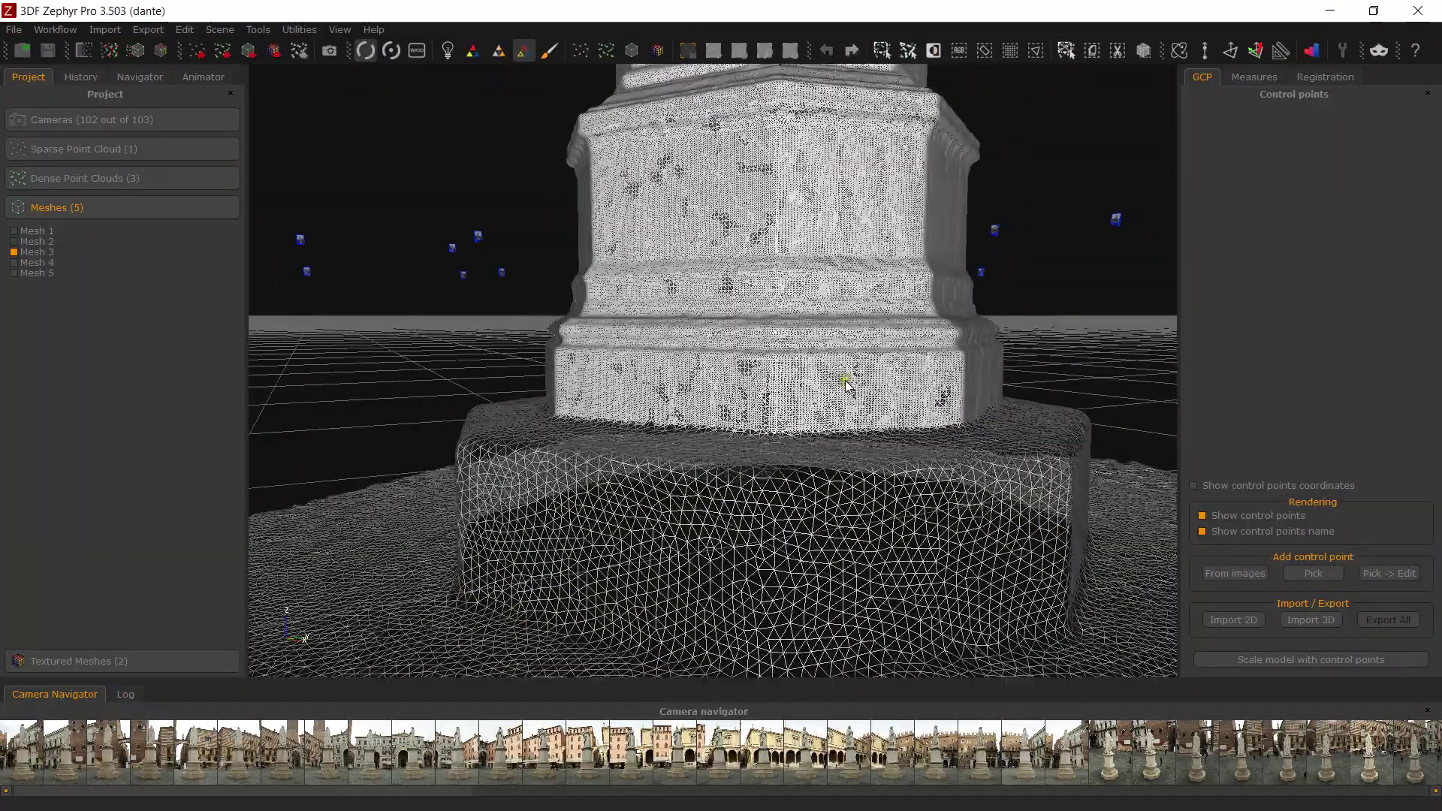
pyautogui.moveTo(843, 418); pyautogui.dragTo(833, 482)
pyautogui.scroll(-3, 591, 477)
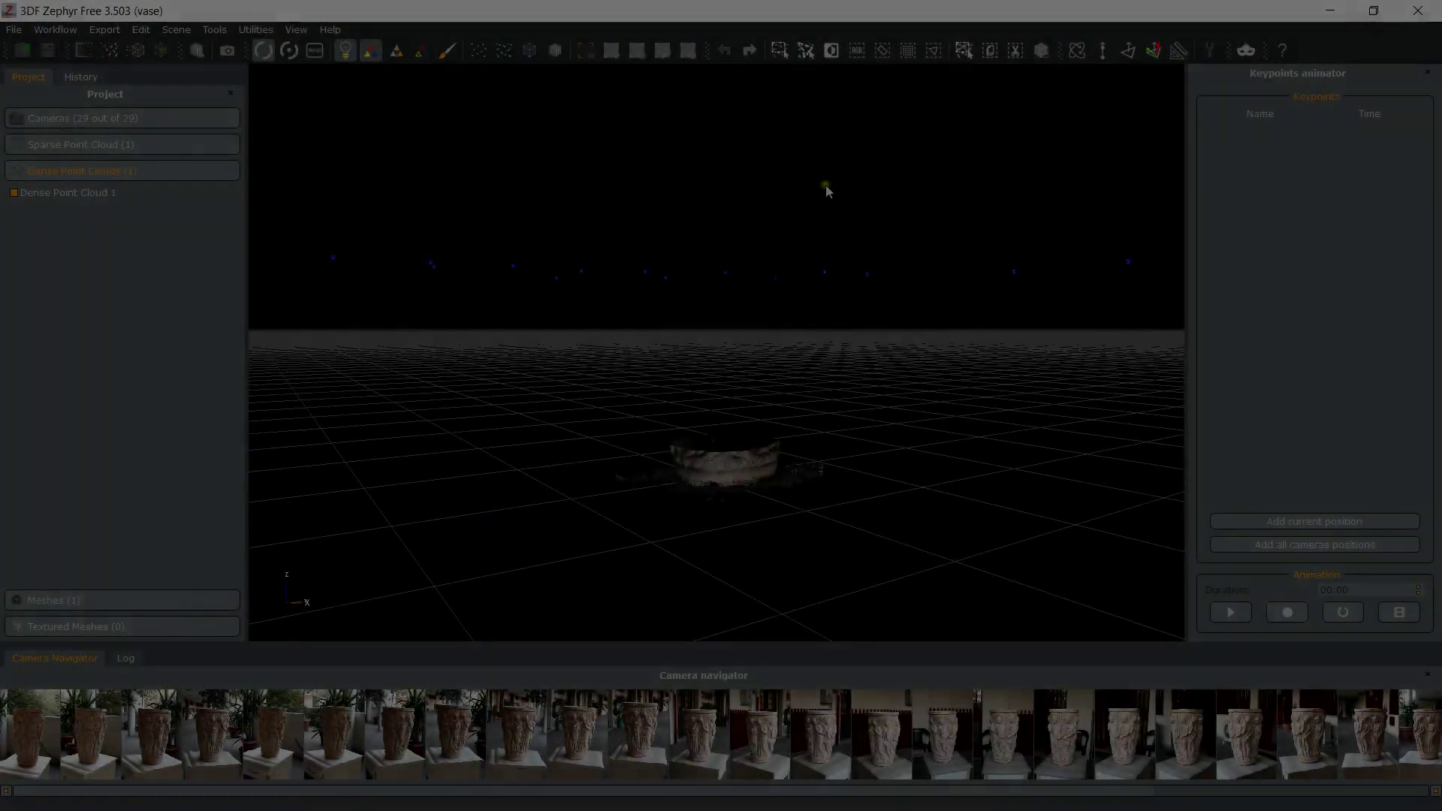
# Revert the vase project to the Transform structured objects state in its history
pyautogui.click(81, 77)
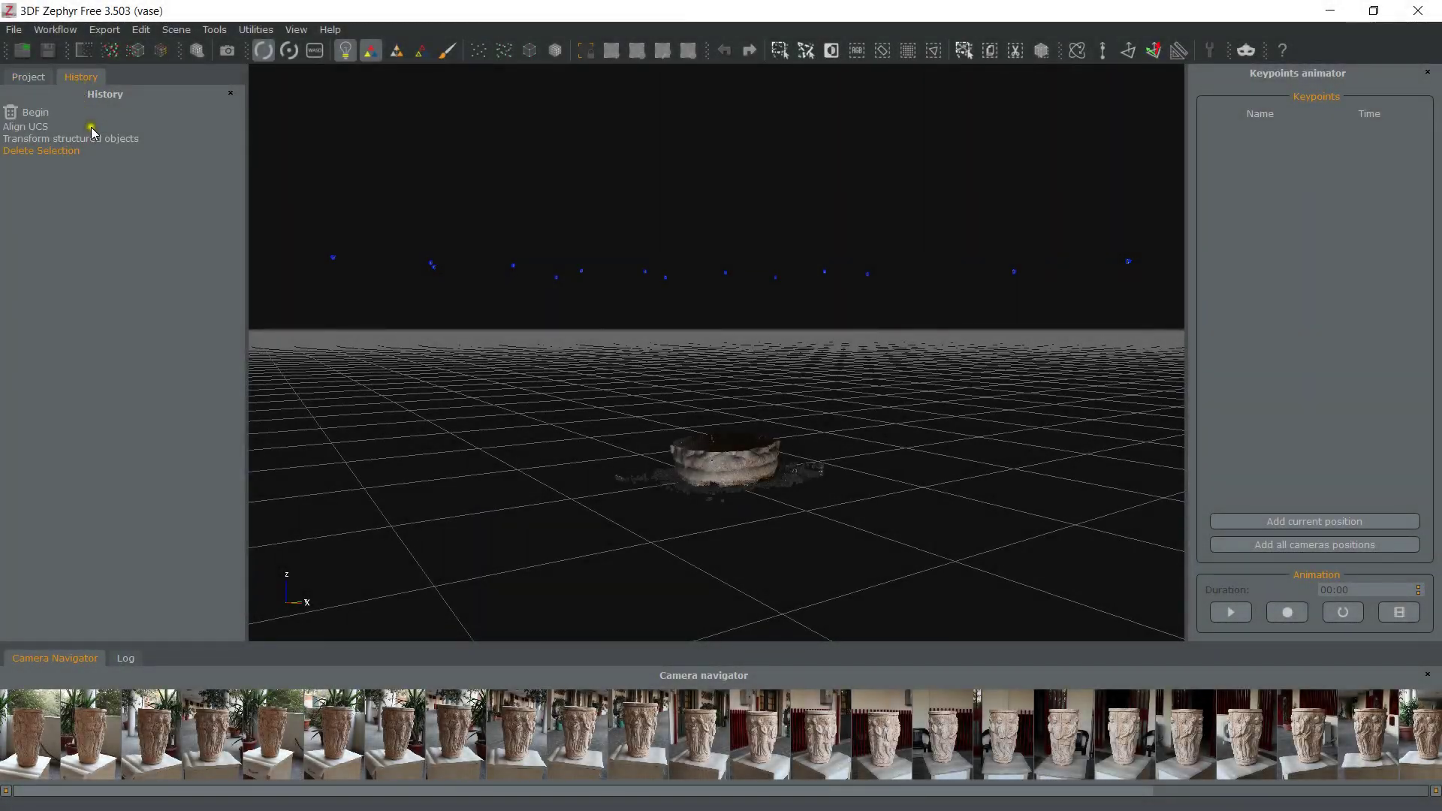
pyautogui.doubleClick(60, 139)
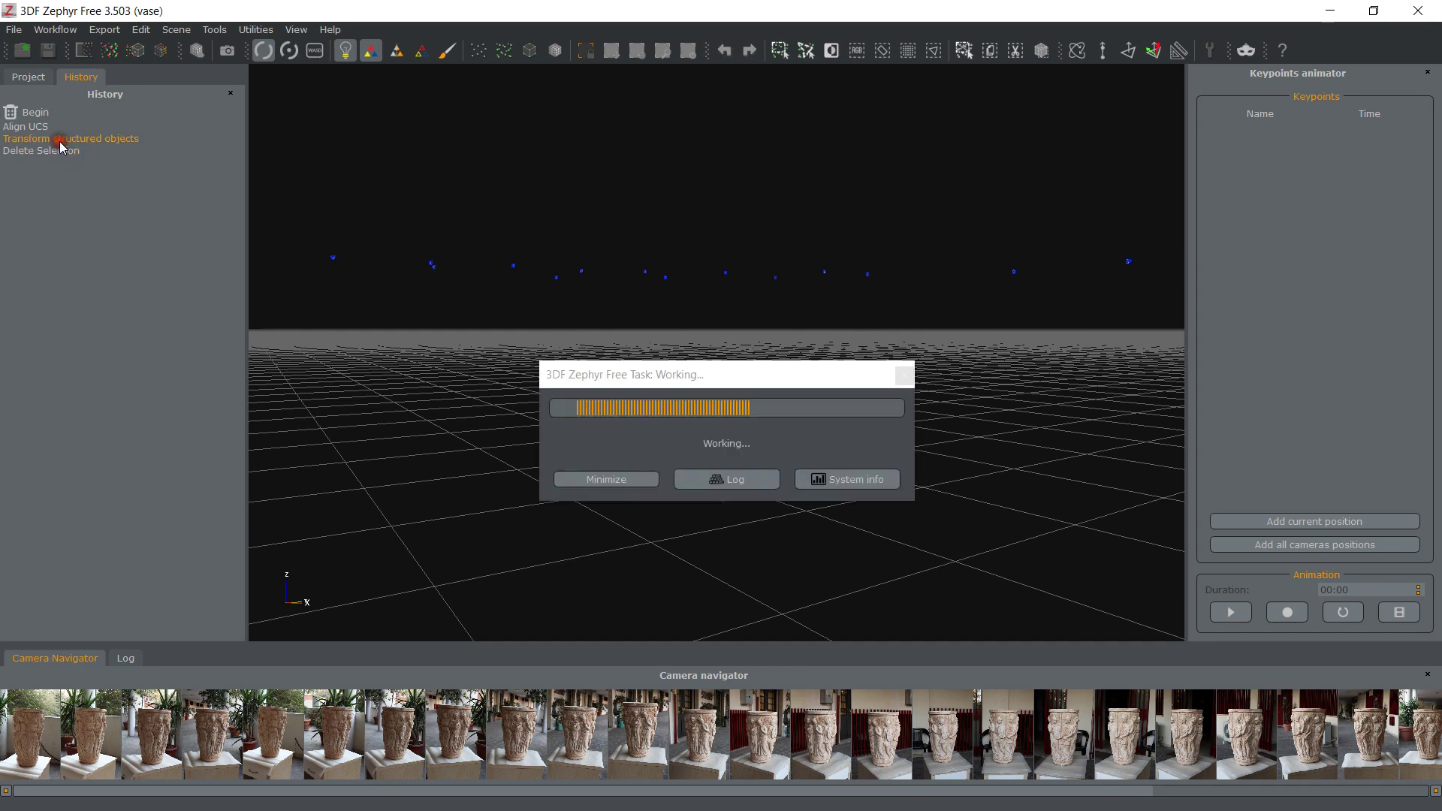